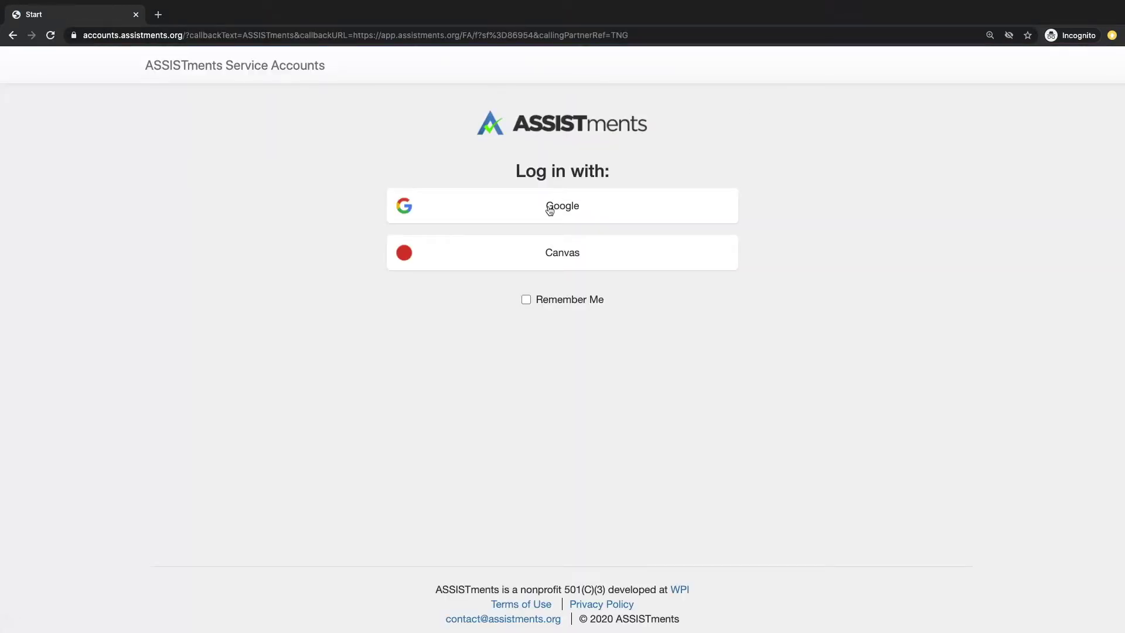
# Sign in to ASSISTments through Google with the saved teacher account and its password
pyautogui.click(550, 209)
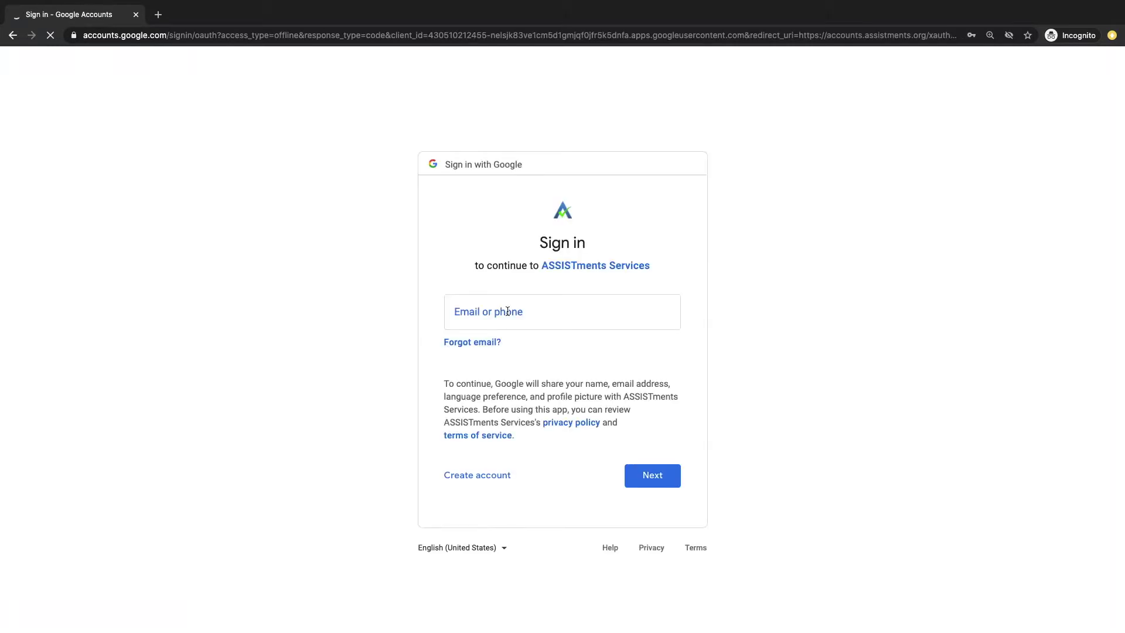
pyautogui.click(508, 311)
pyautogui.write('your')
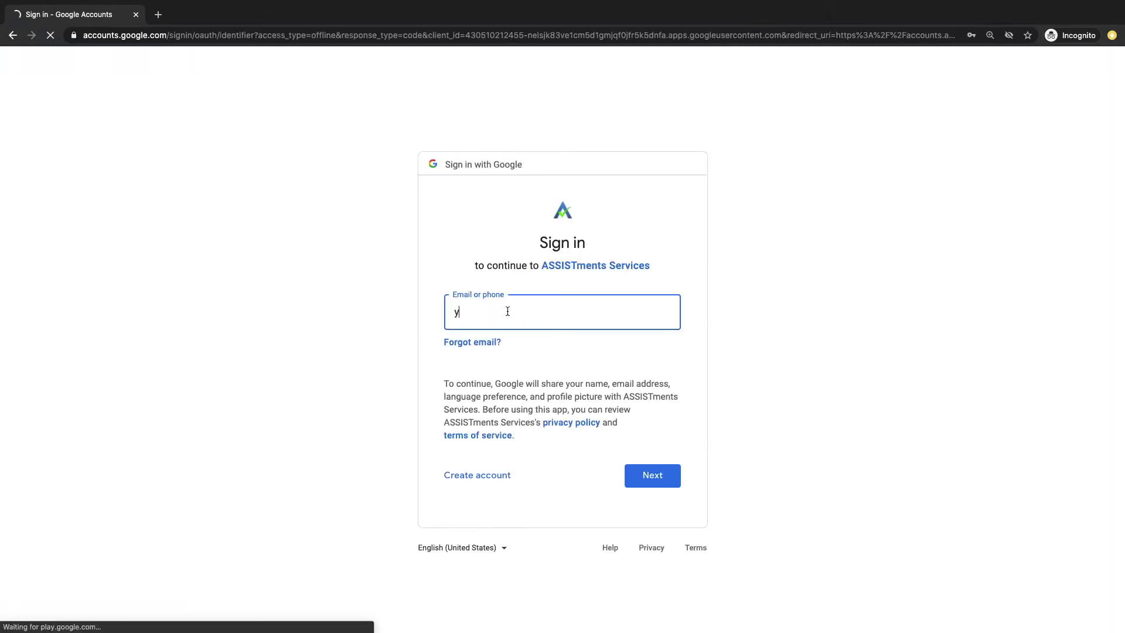
pyautogui.click(506, 346)
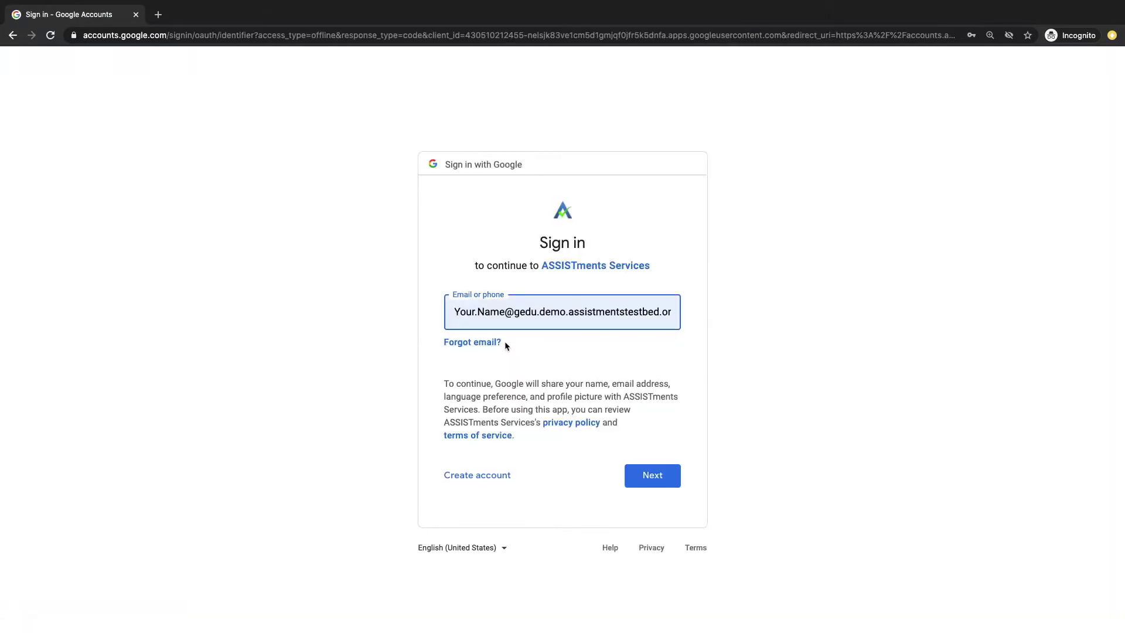
pyautogui.click(645, 471)
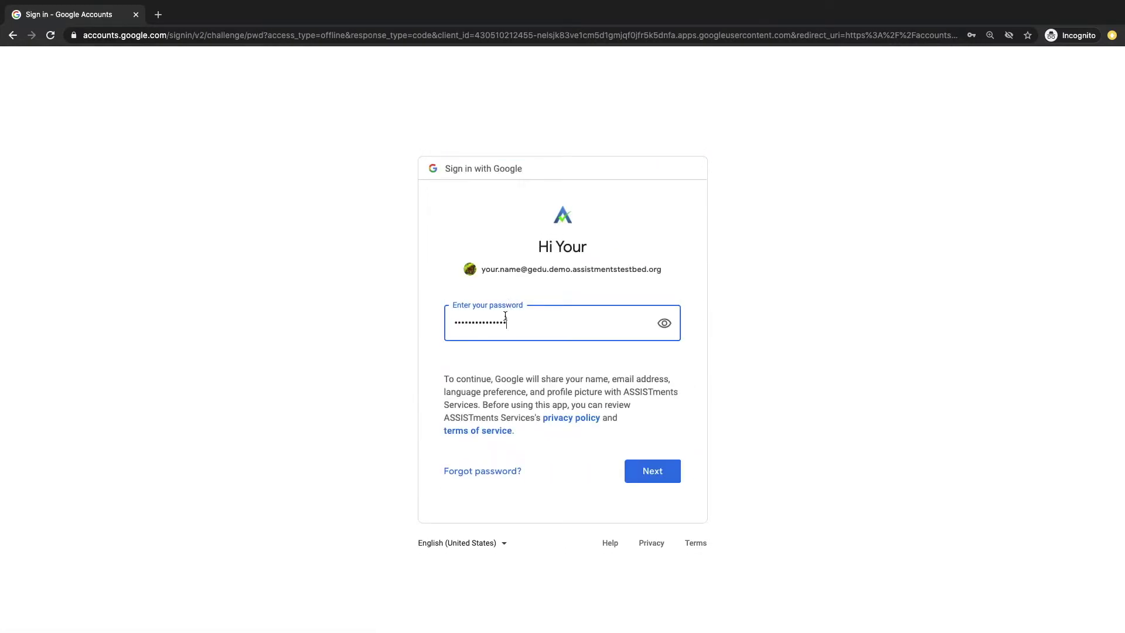
pyautogui.click(652, 481)
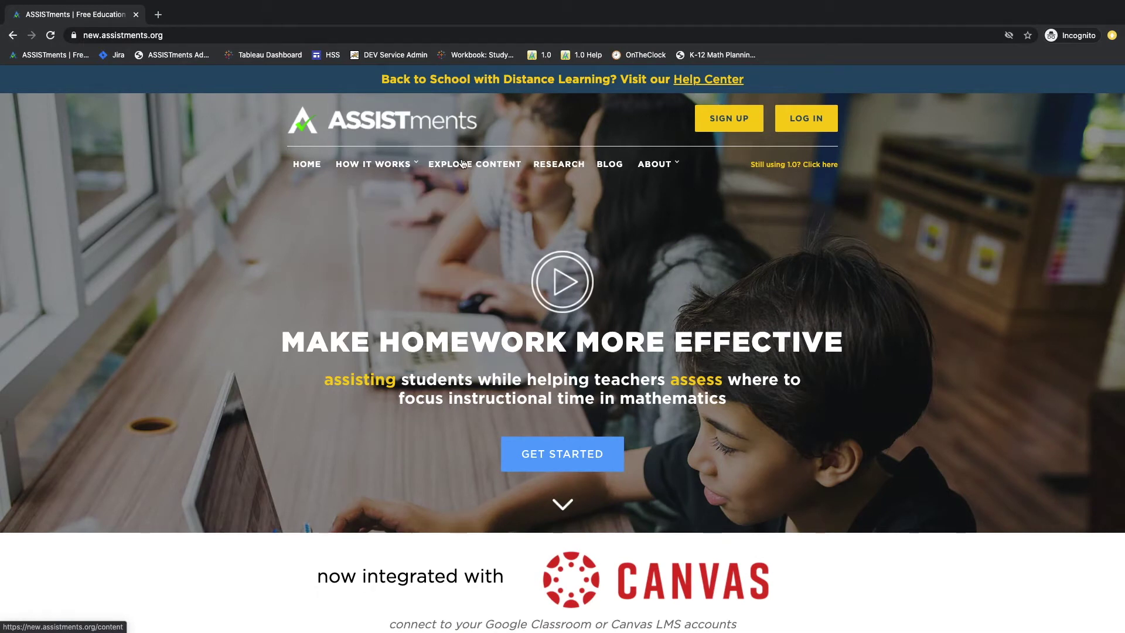
# Browse the Explore Content library of resources, curricula and state tests, reloading the page once
pyautogui.click(457, 164)
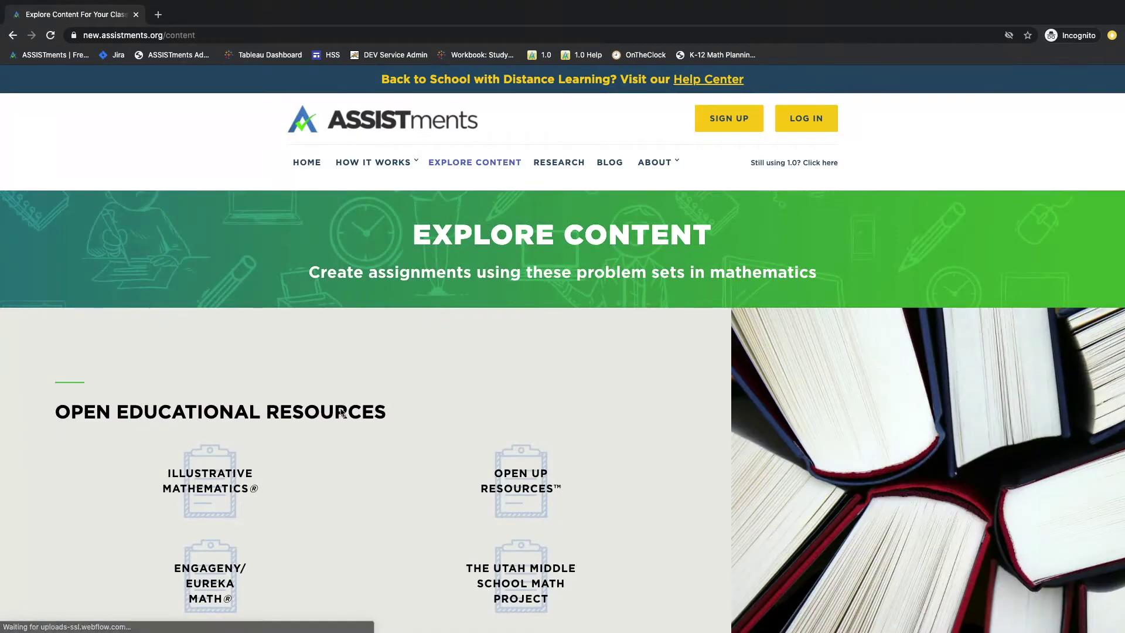
pyautogui.scroll(-1, 318, 469)
pyautogui.scroll(-1, 318, 469)
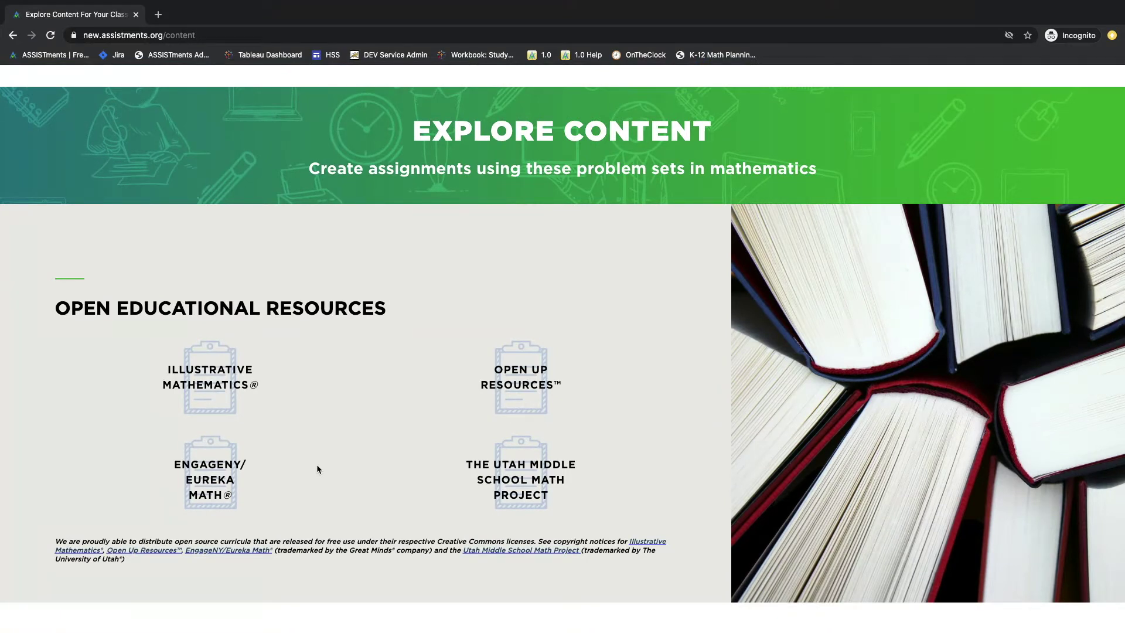
pyautogui.scroll(-1, 319, 469)
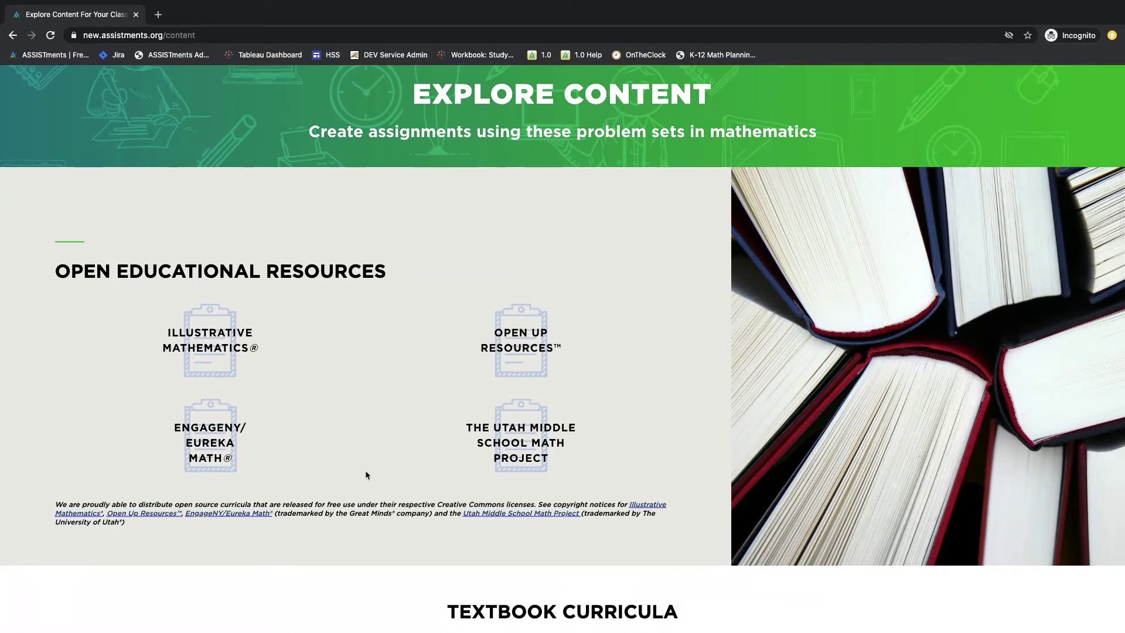
pyautogui.scroll(-1, 364, 472)
pyautogui.scroll(-5, 366, 475)
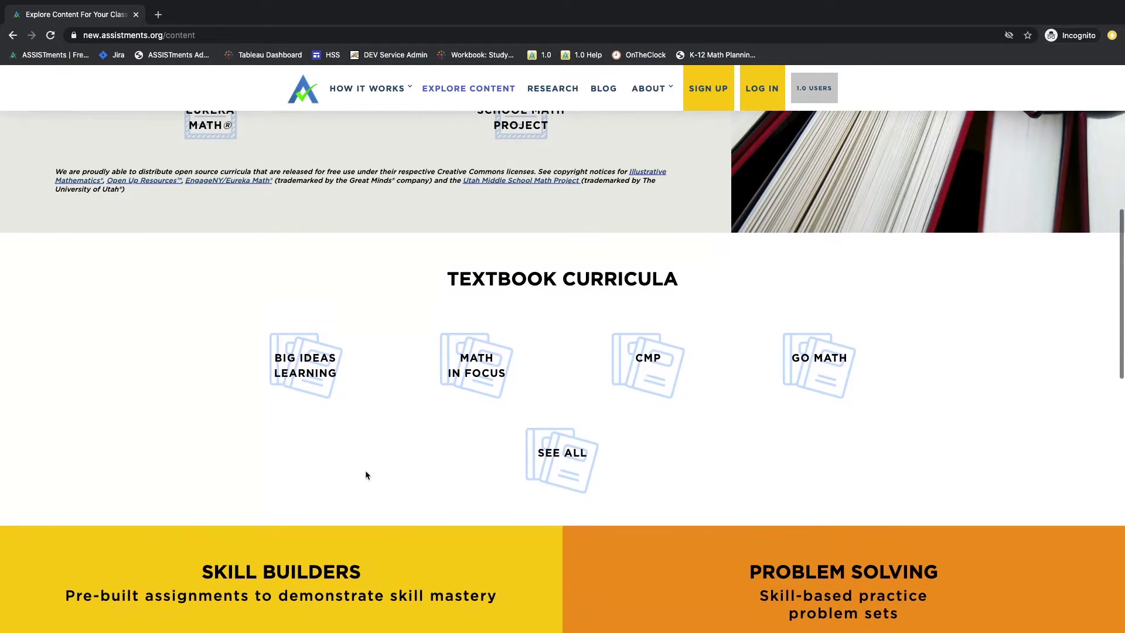
pyautogui.scroll(-2, 366, 475)
pyautogui.scroll(-4, 366, 475)
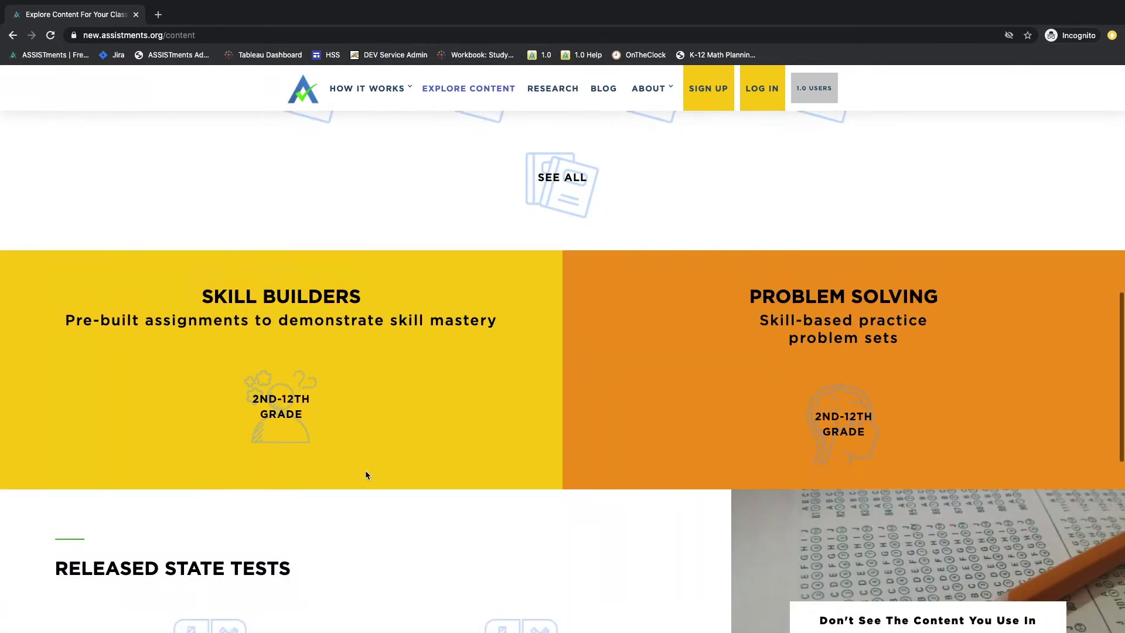
pyautogui.scroll(-4, 366, 473)
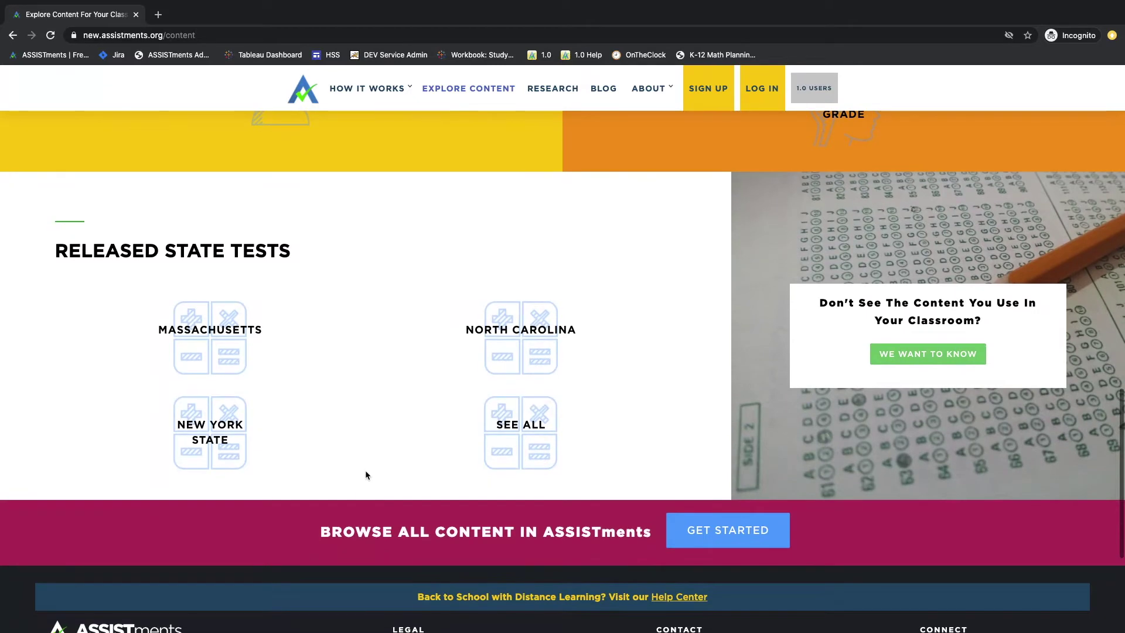
pyautogui.scroll(2, 366, 473)
pyautogui.press('super+r')
pyautogui.scroll(-2, 367, 472)
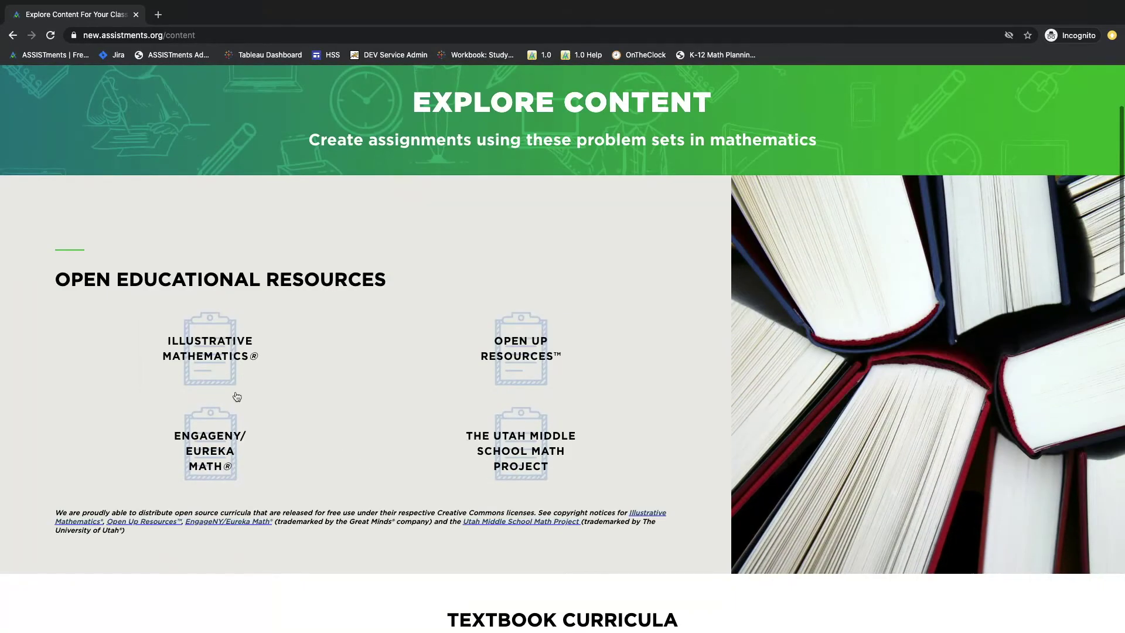
# Open problem set PSA6RM9 from Illustrative Mathematics Grade 7 Unit 2 Practice Problems
pyautogui.click(223, 379)
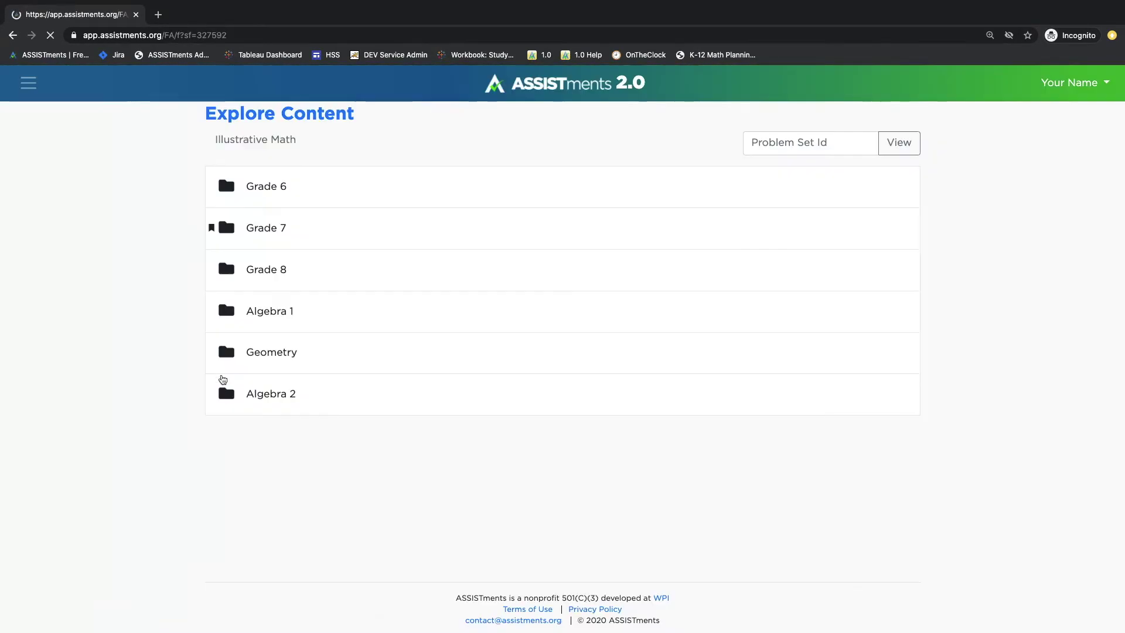
pyautogui.click(271, 228)
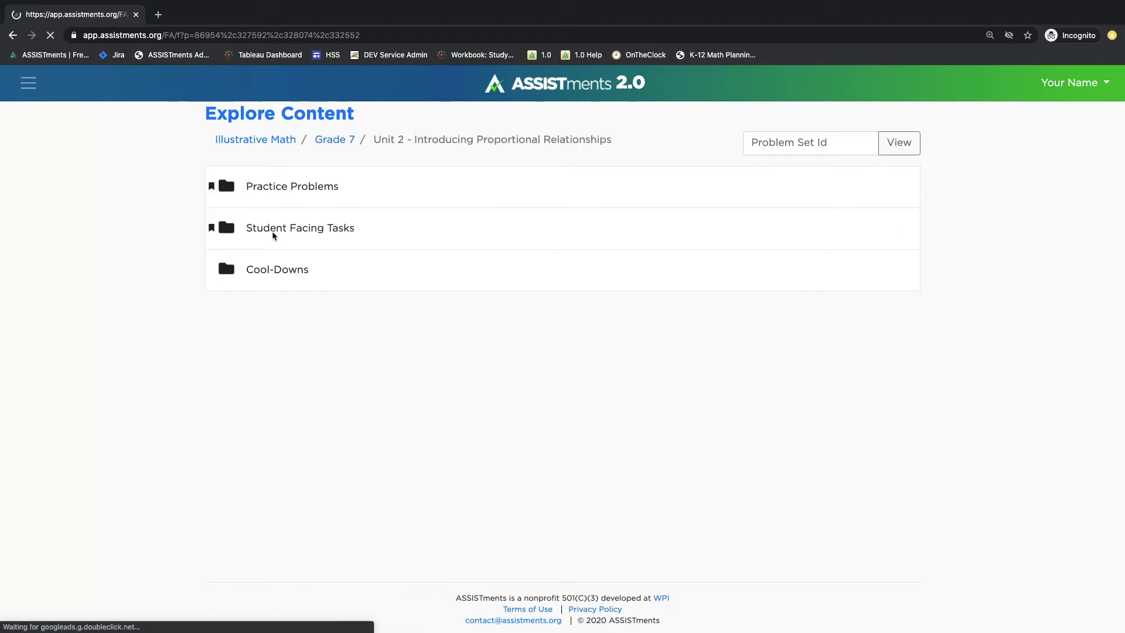
pyautogui.click(291, 186)
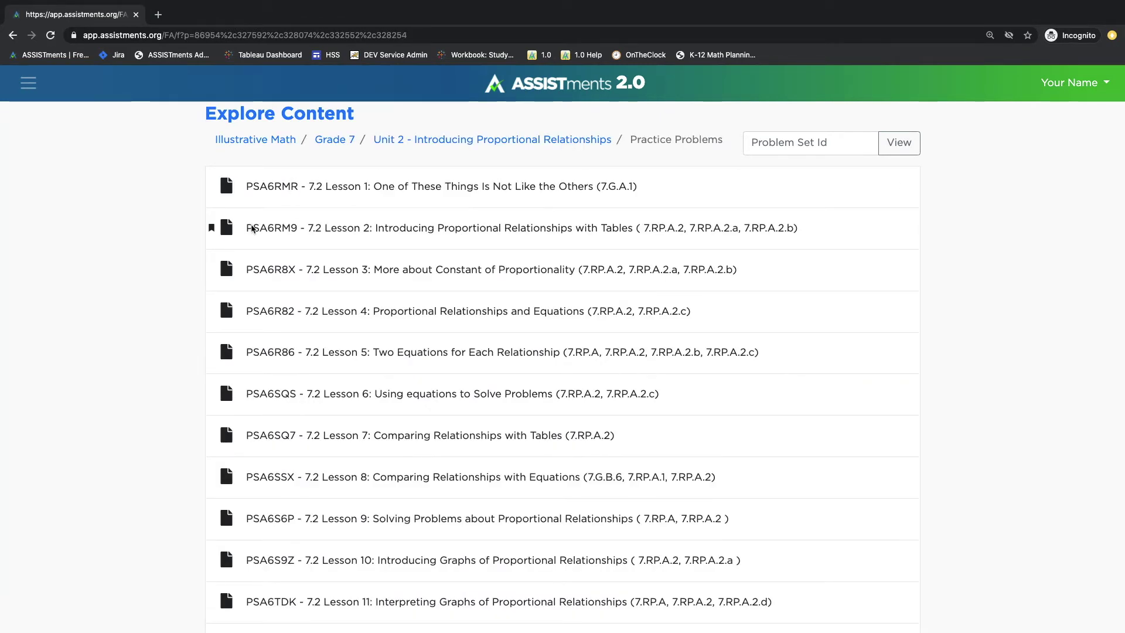
pyautogui.click(251, 228)
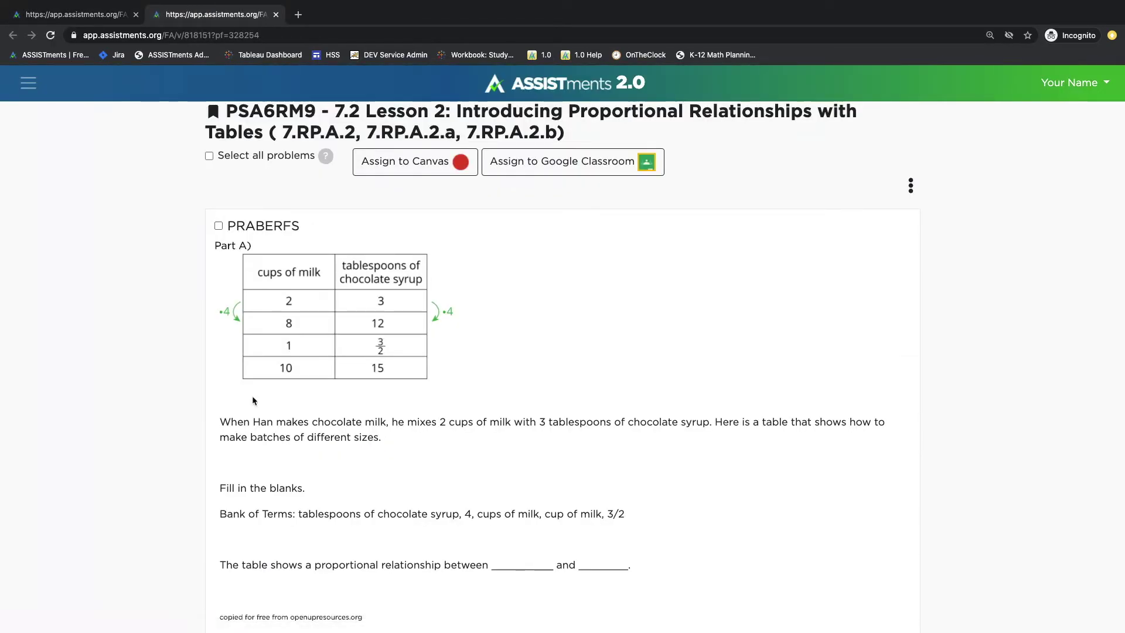
# Select problem PRABN747 in PSA6RM9 and begin assigning it to Google Classroom
pyautogui.scroll(-10, 255, 424)
pyautogui.scroll(-3, 255, 424)
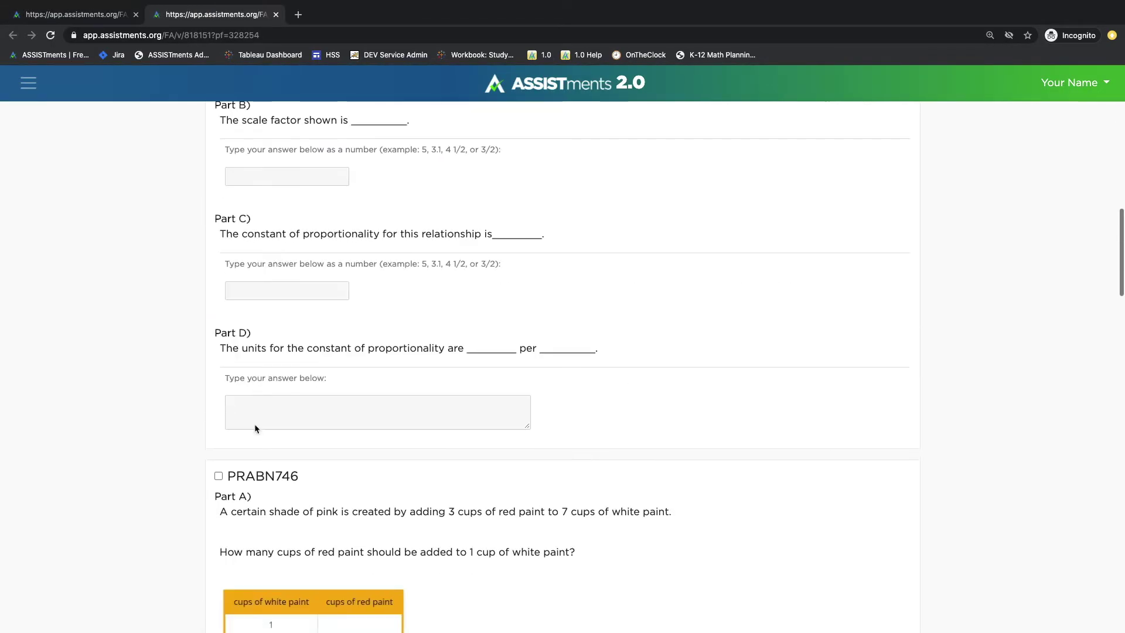
pyautogui.scroll(12, 255, 425)
pyautogui.scroll(2, 254, 423)
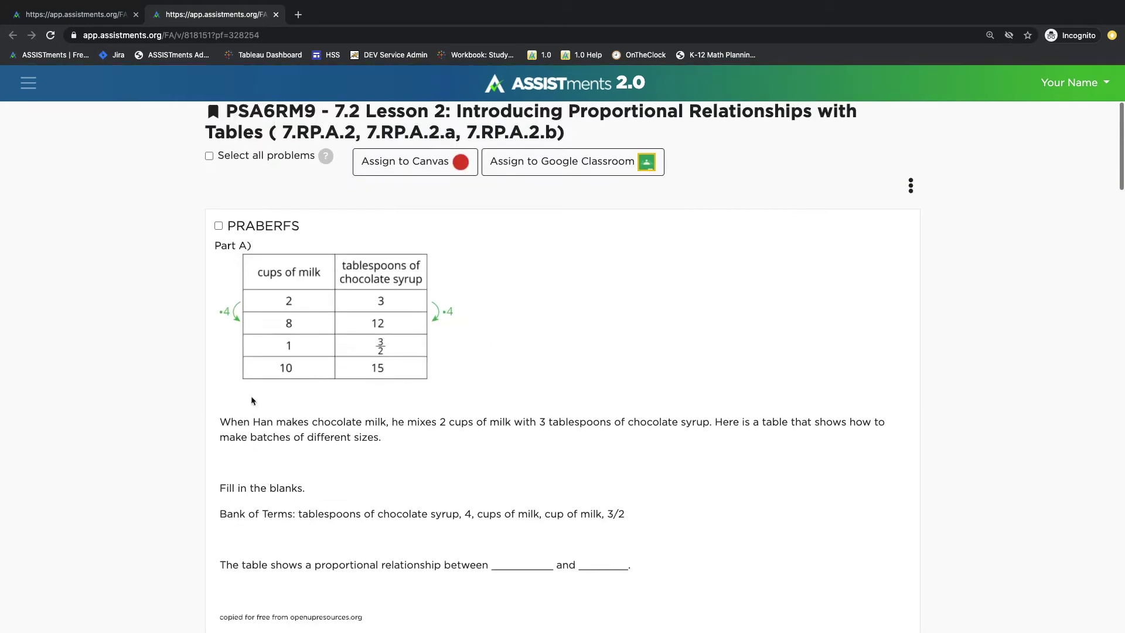
pyautogui.scroll(-10, 232, 447)
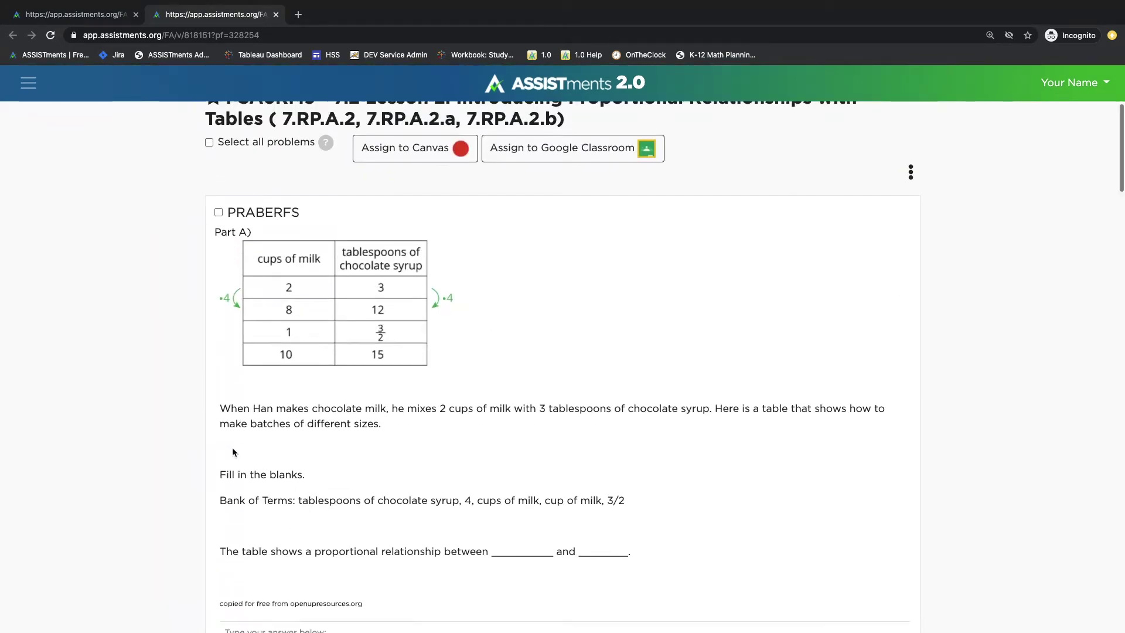
pyautogui.scroll(-3, 232, 451)
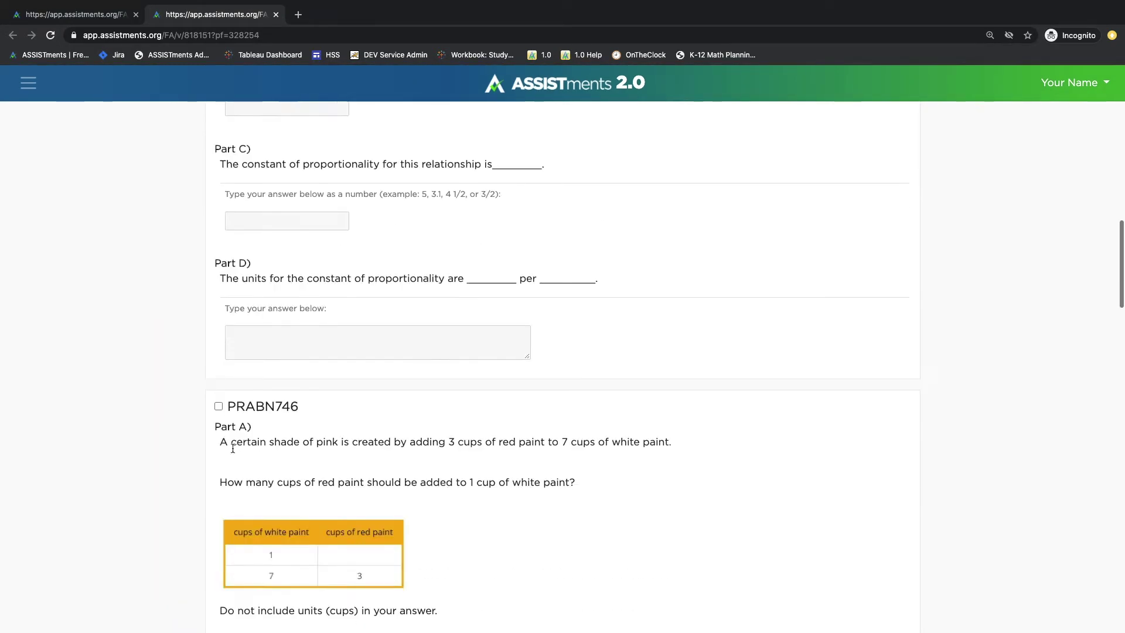
pyautogui.scroll(-20, 290, 503)
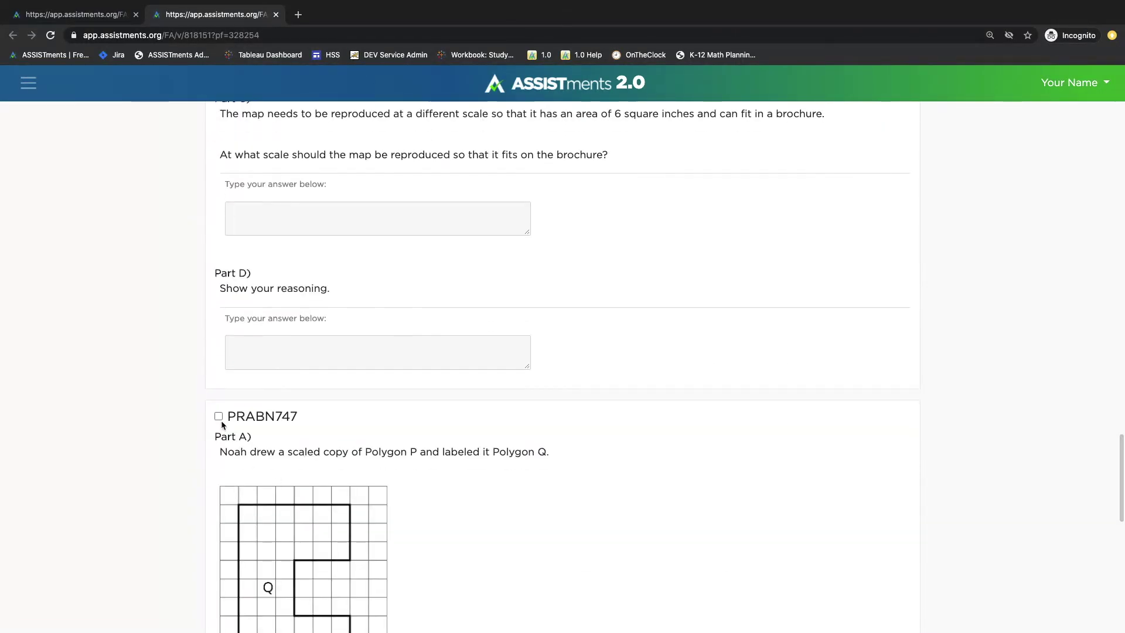
pyautogui.click(218, 416)
pyautogui.scroll(20, 317, 420)
pyautogui.scroll(7, 316, 420)
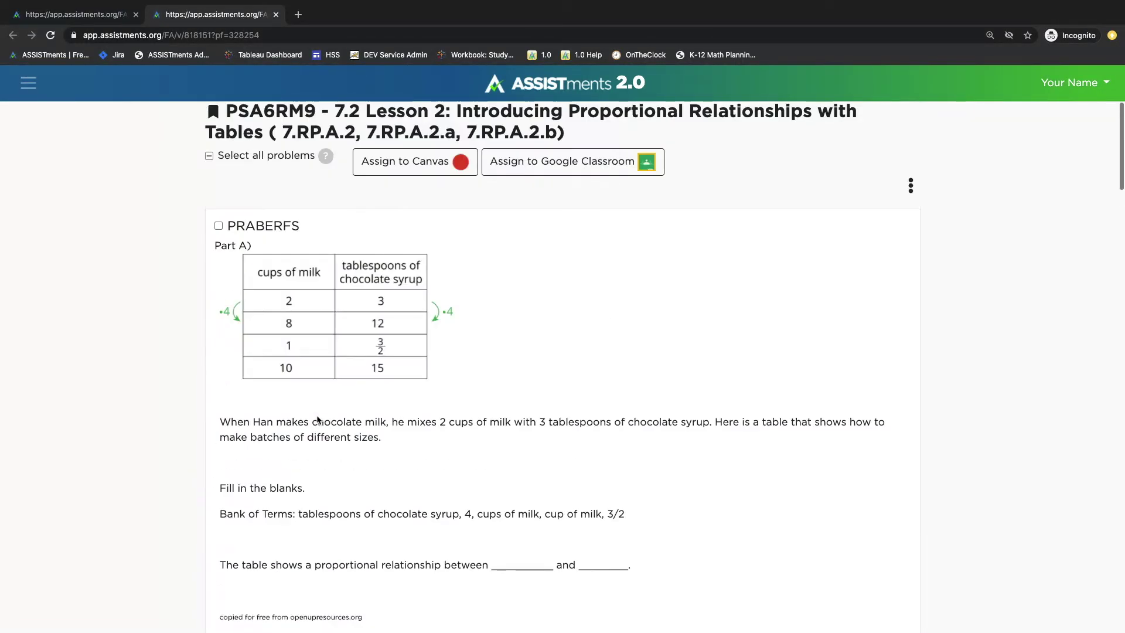
pyautogui.click(647, 164)
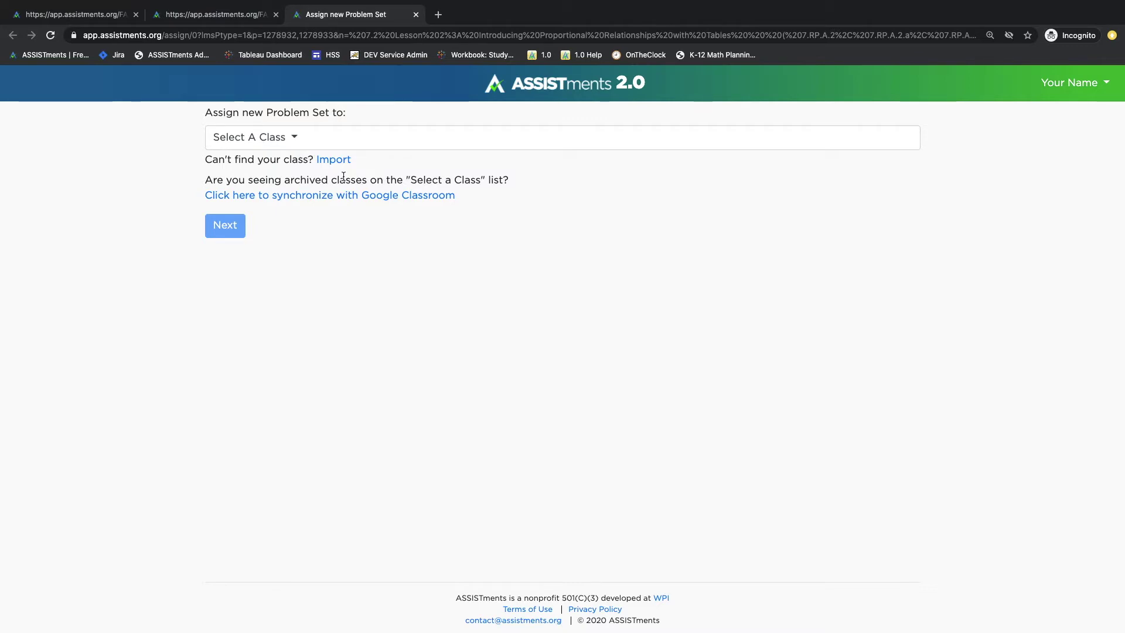
# Choose Your Class as the recipient of the problem set
pyautogui.click(293, 138)
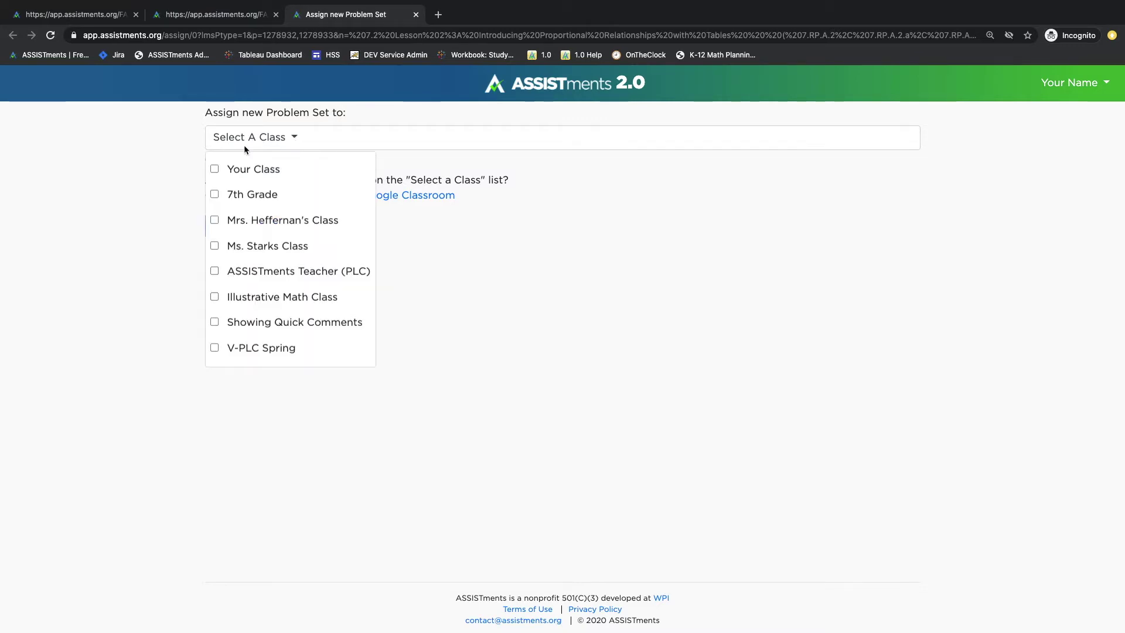
pyautogui.click(214, 170)
pyautogui.click(128, 196)
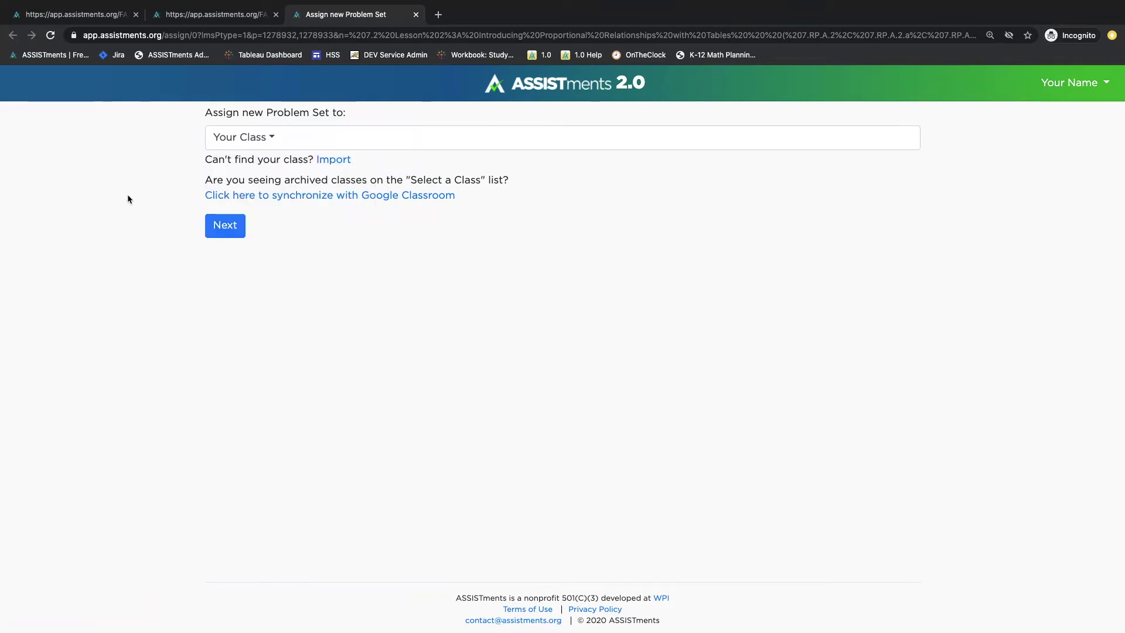
pyautogui.click(231, 234)
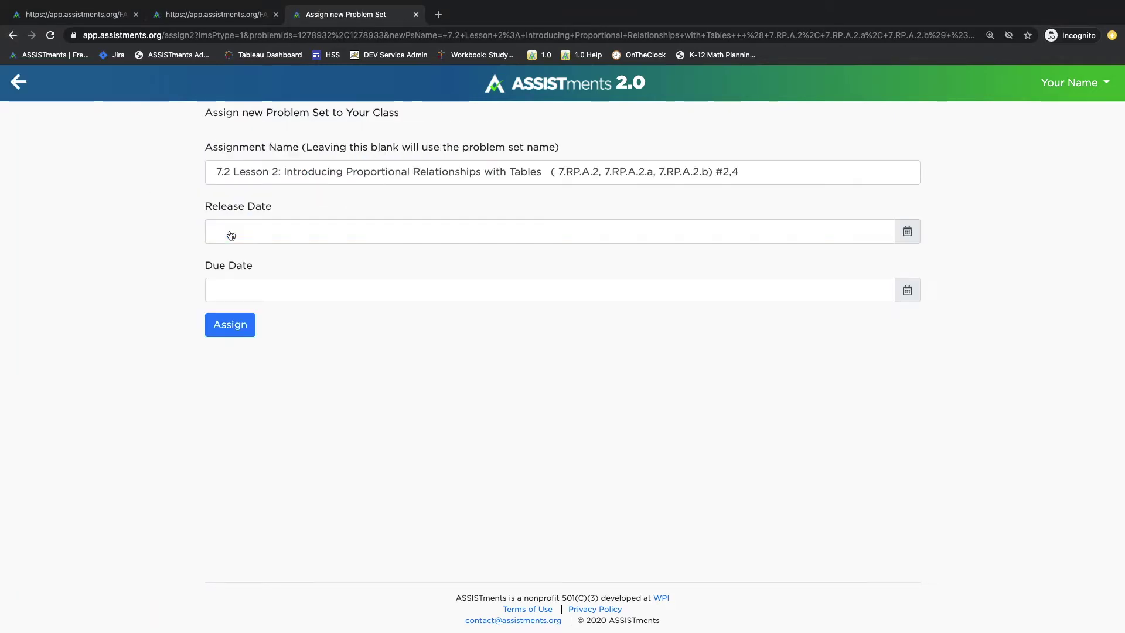
# Name the assignment 'Math Homework', assign it, and view it in Google Classroom
pyautogui.tripleClick(268, 173)
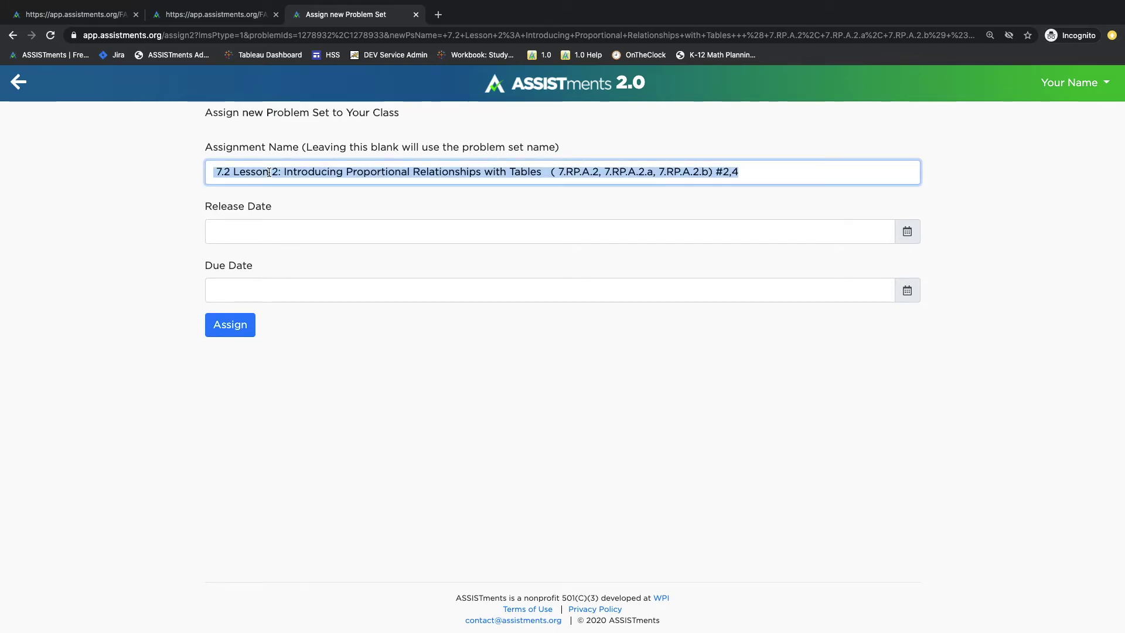
pyautogui.write('Math Homework')
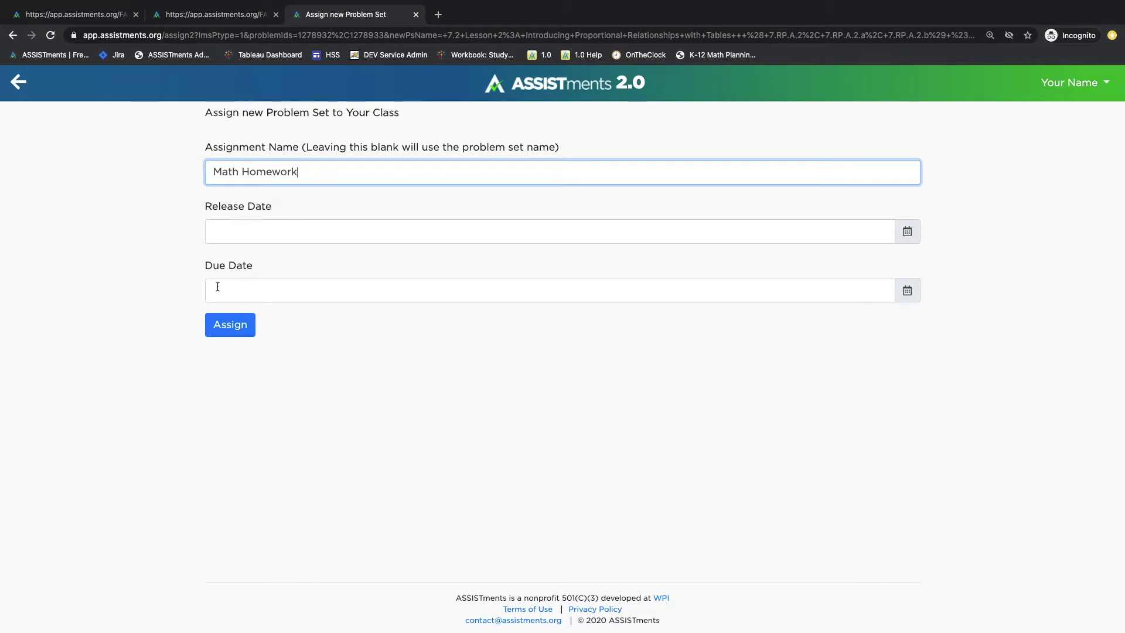
pyautogui.click(228, 327)
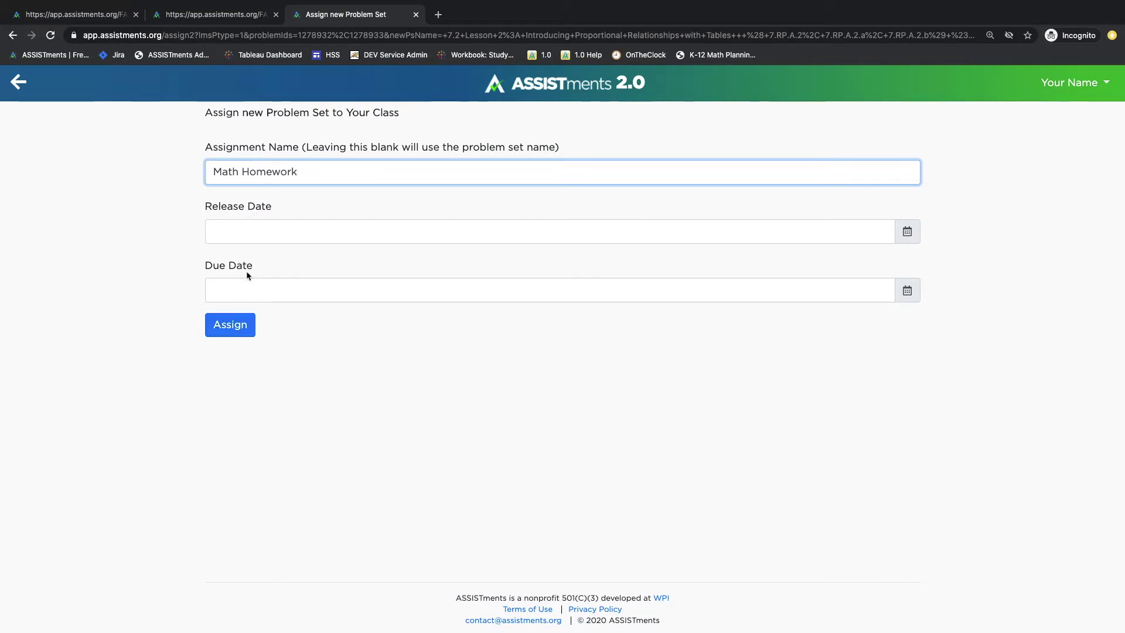
pyautogui.click(242, 330)
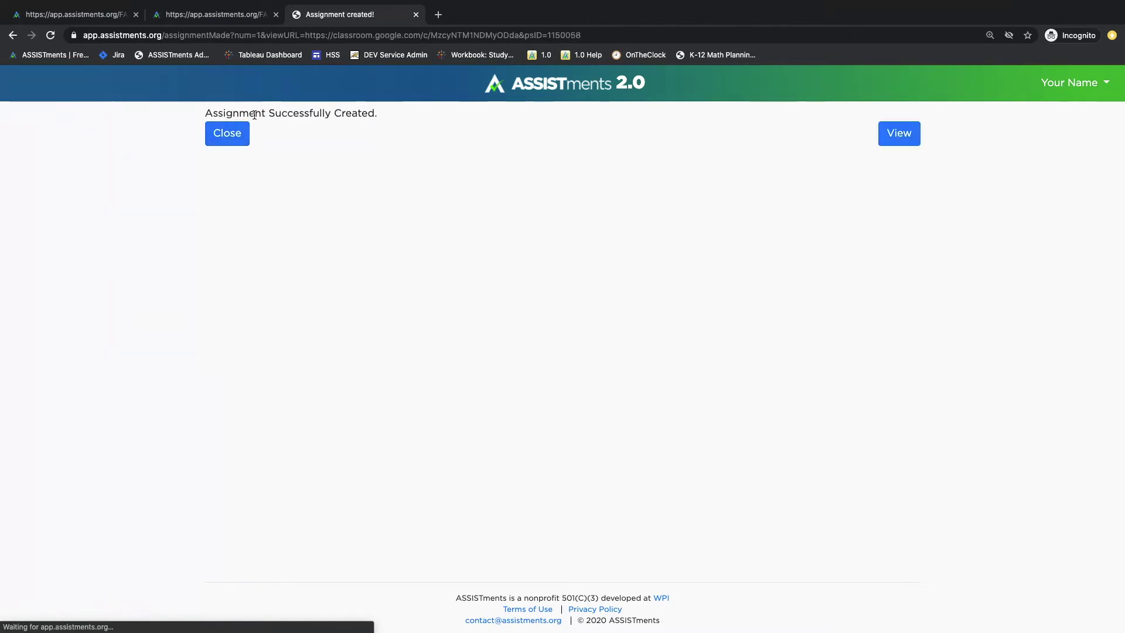
pyautogui.moveTo(209, 111); pyautogui.dragTo(370, 115)
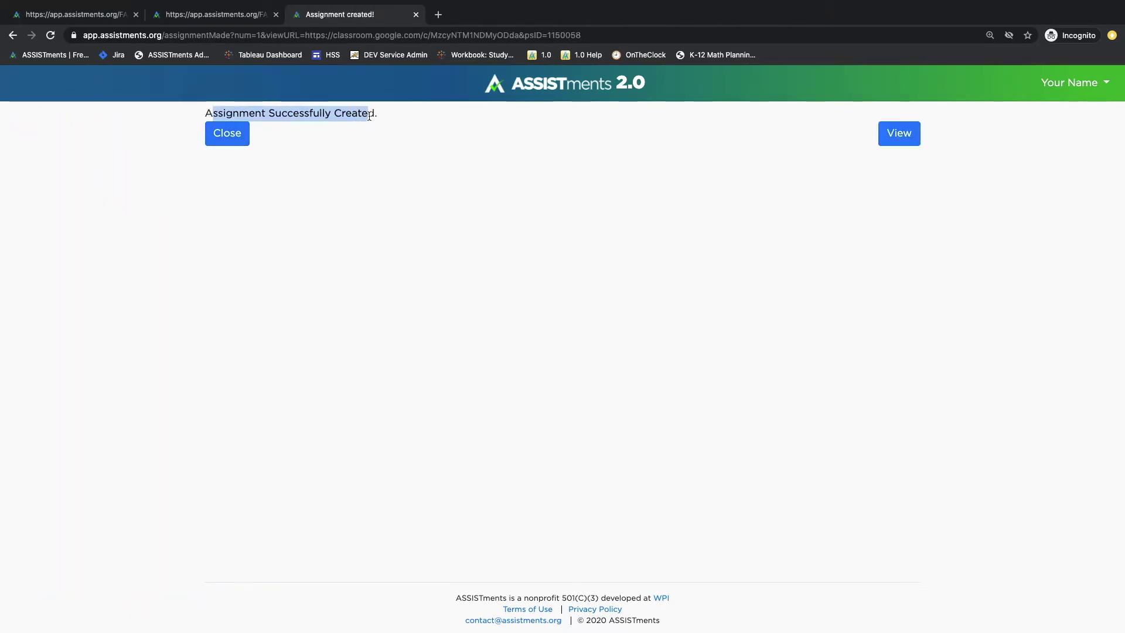
pyautogui.click(369, 116)
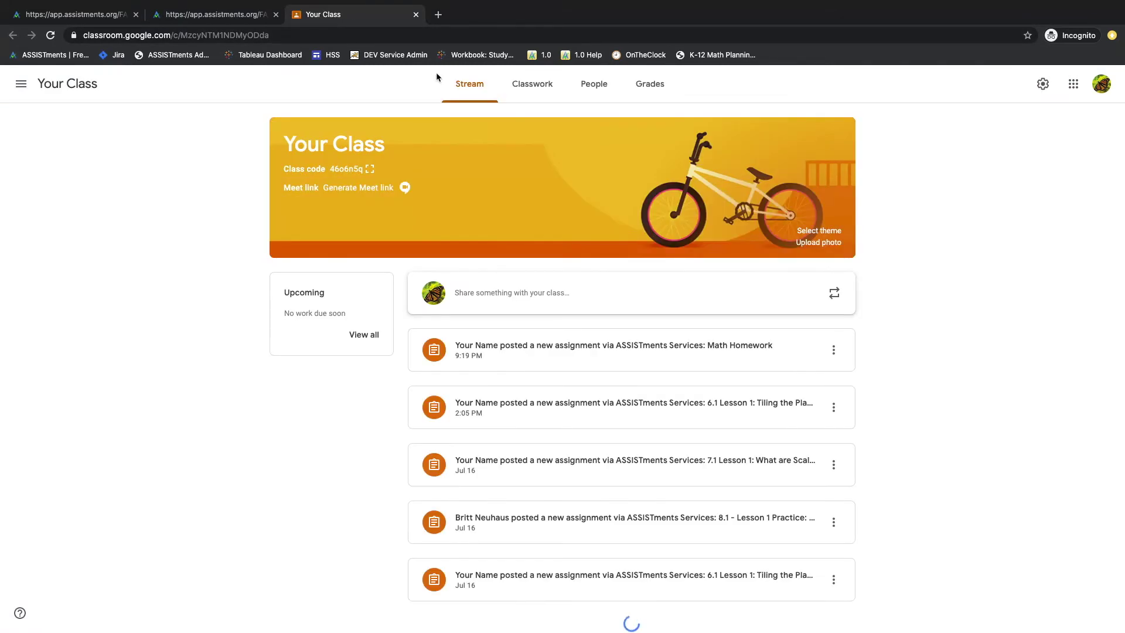
# Check the posted Math Homework in Classwork, then expand it from the student's Classwork list
pyautogui.click(469, 82)
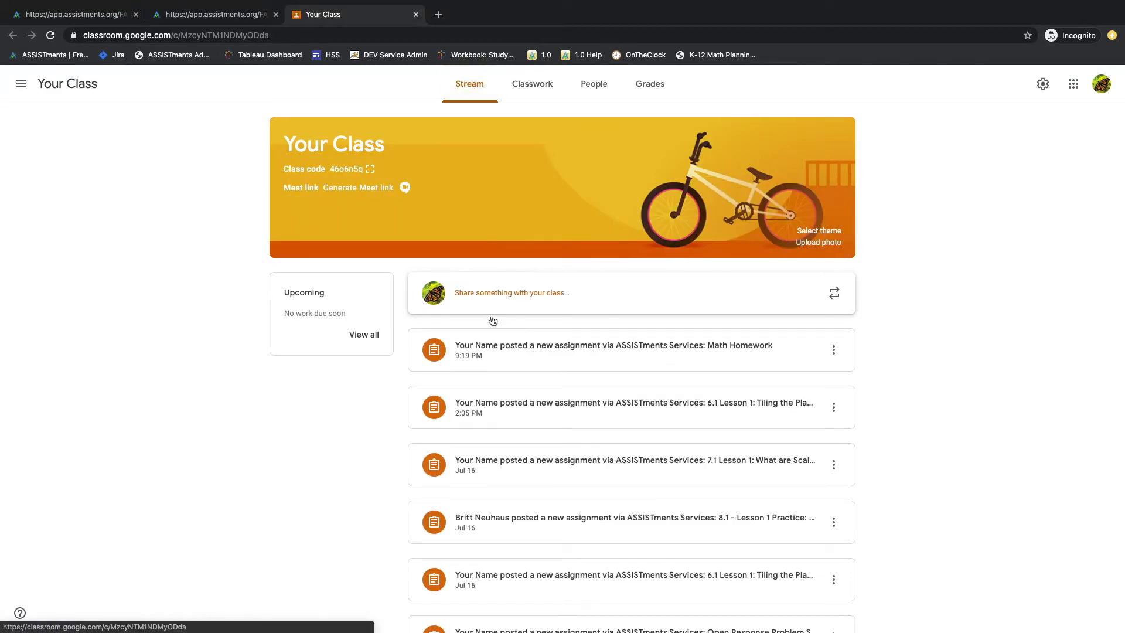
pyautogui.click(536, 90)
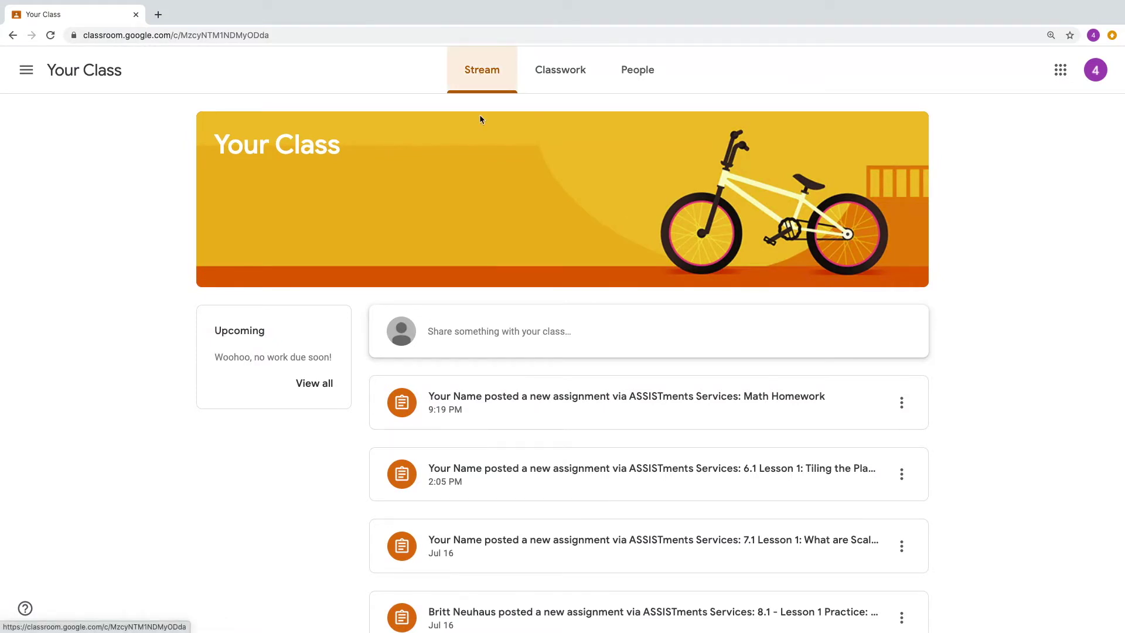
pyautogui.click(566, 77)
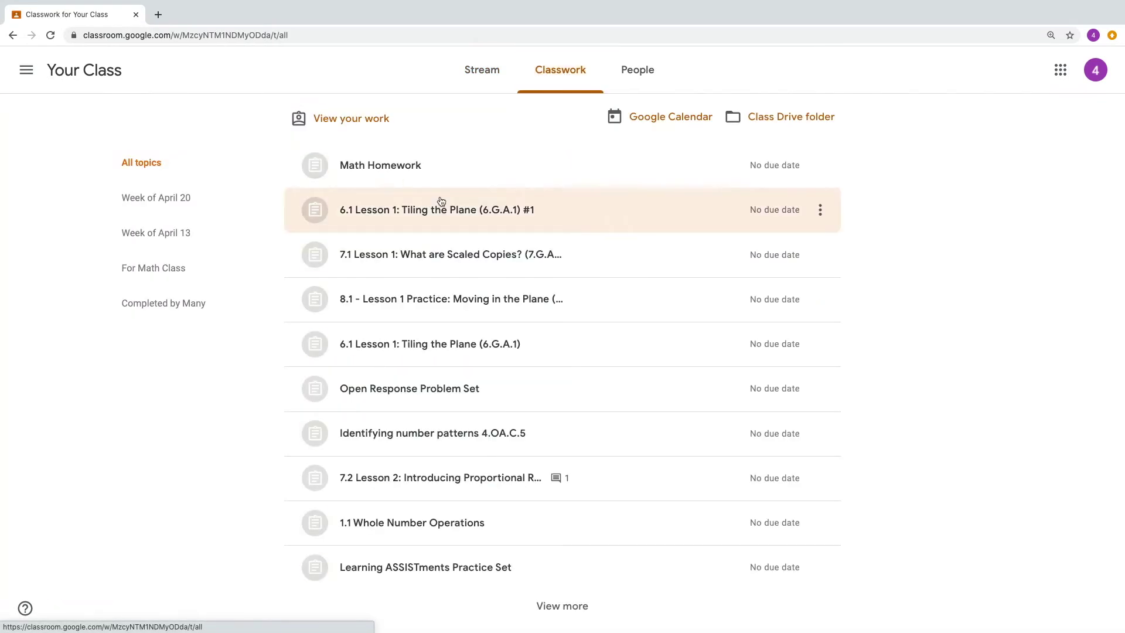
pyautogui.click(383, 171)
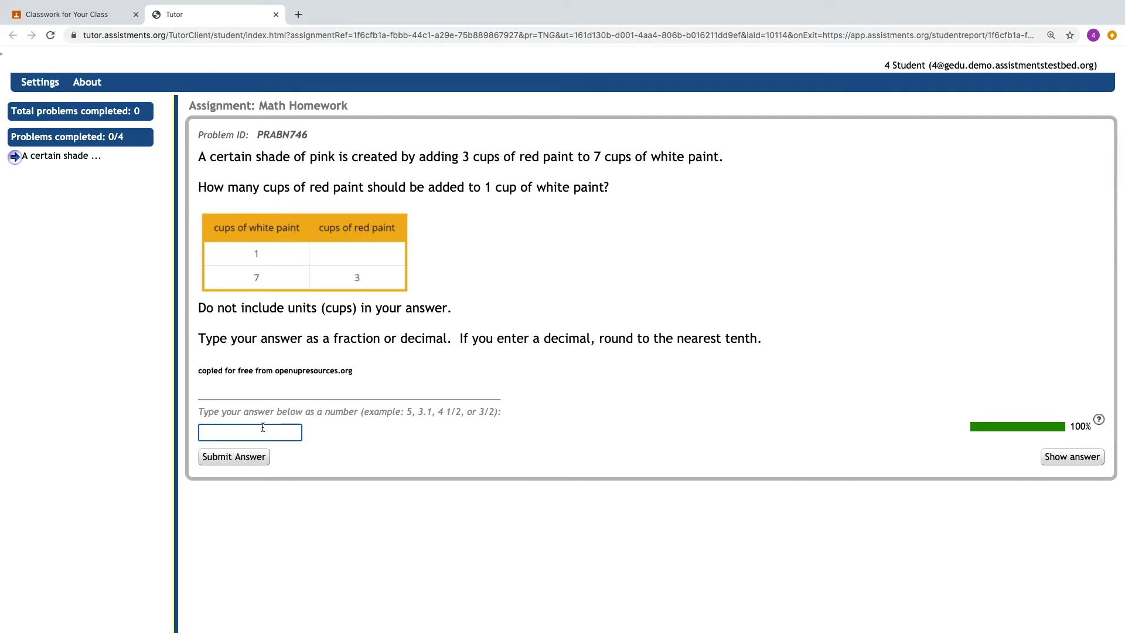
# Answer the first Math Homework problem with 3/7
pyautogui.write('3/7')
pyautogui.click(232, 457)
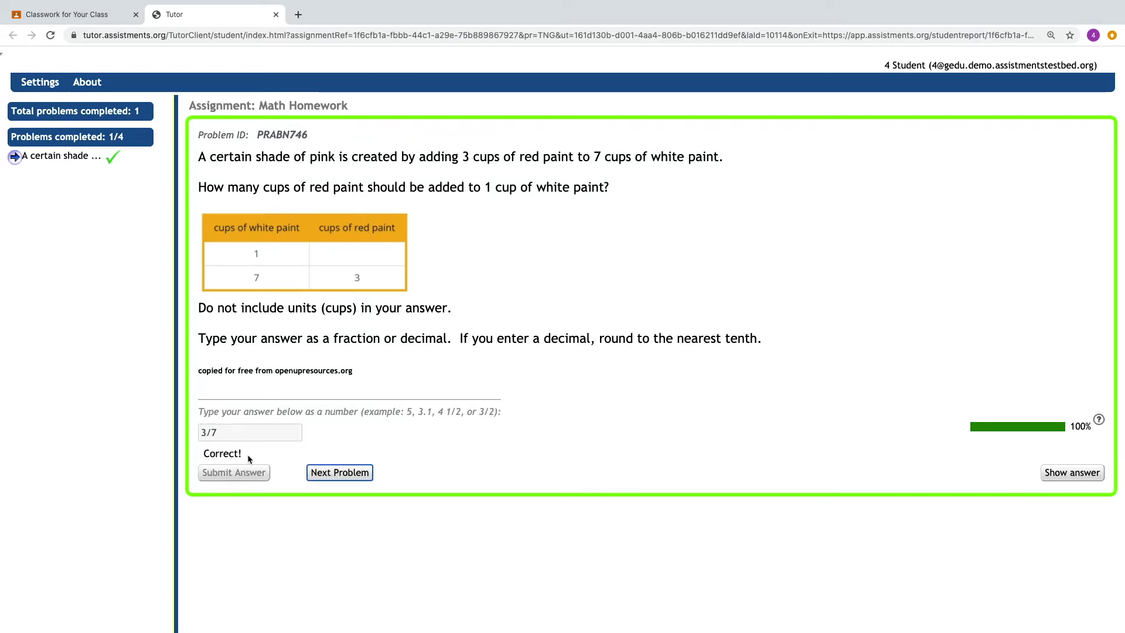
pyautogui.click(352, 474)
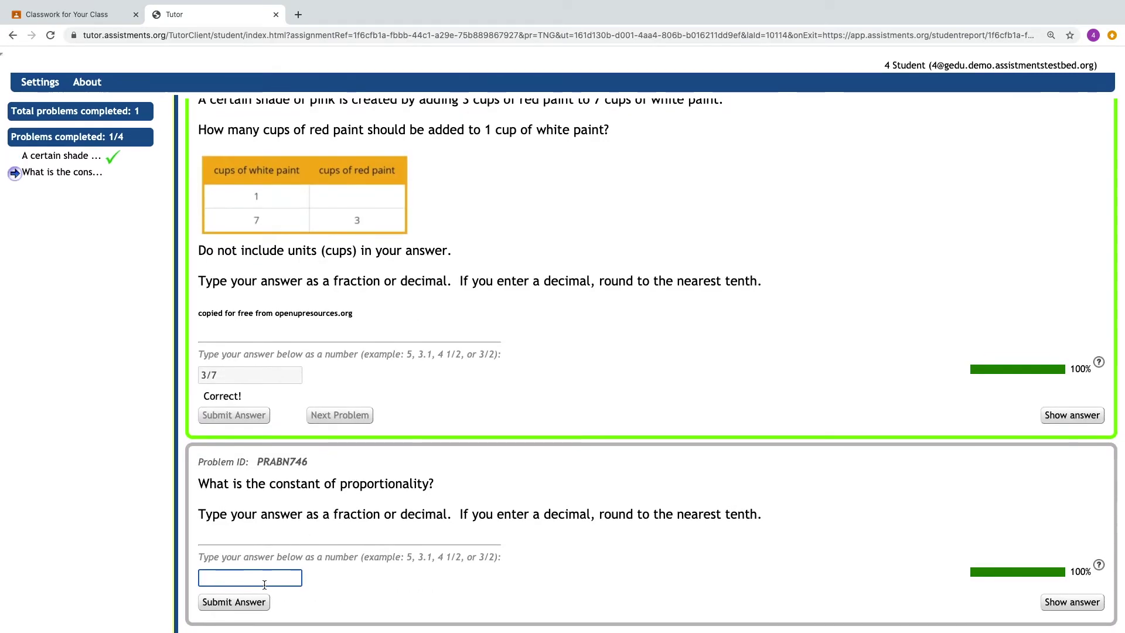
# Answer the second problem, trying 1/7 and 2/7 before 3/7 is accepted
pyautogui.write('1/7')
pyautogui.press('Return')
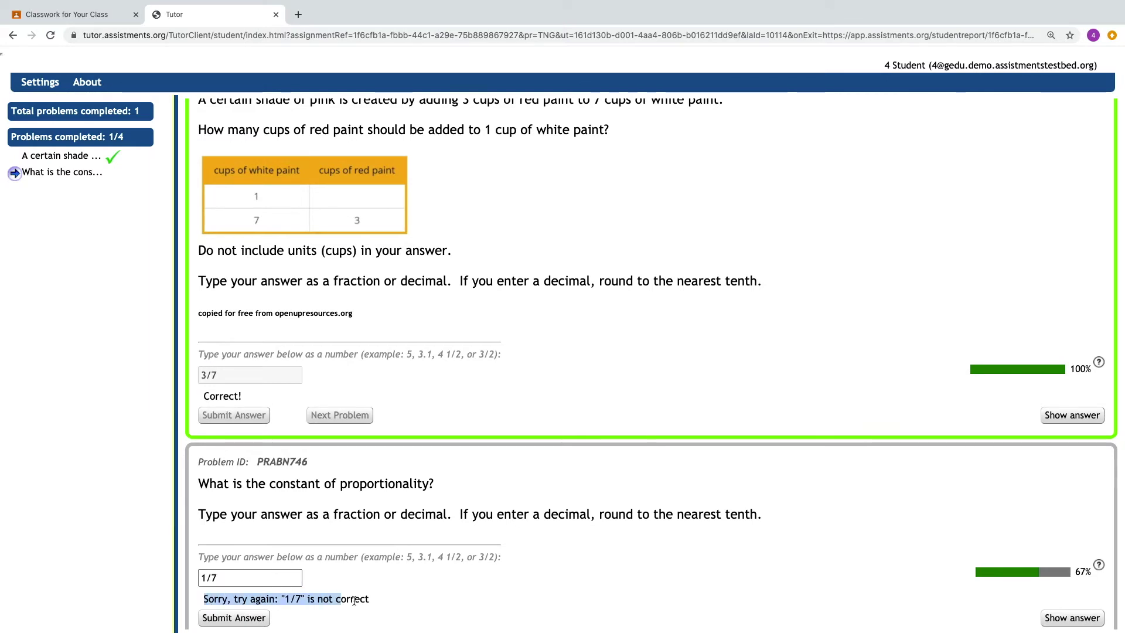
pyautogui.moveTo(354, 600); pyautogui.dragTo(374, 606)
pyautogui.doubleClick(259, 572)
pyautogui.click(259, 572)
pyautogui.write('2/7')
pyautogui.press('Return')
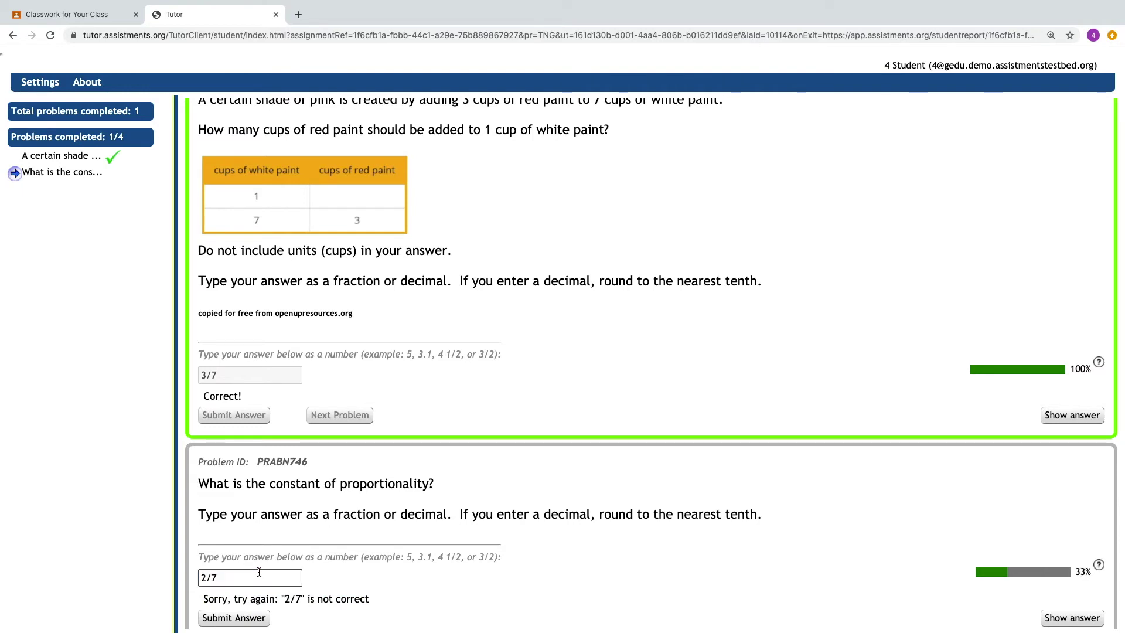
pyautogui.tripleClick(254, 576)
pyautogui.write('3/7')
pyautogui.press('Return')
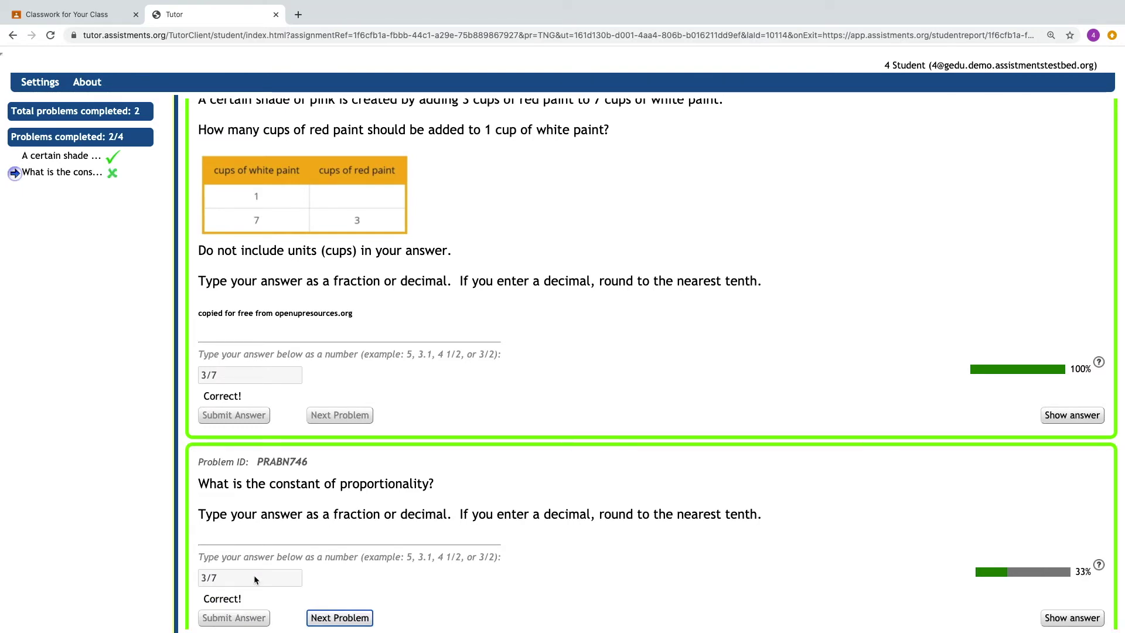
pyautogui.scroll(-1, 316, 609)
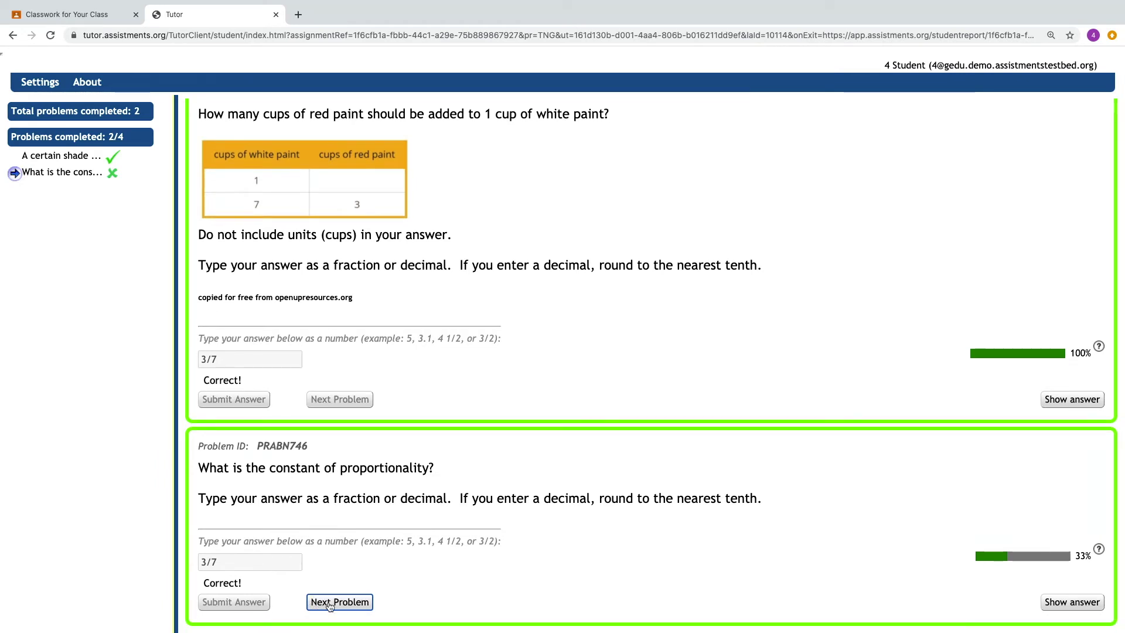
pyautogui.click(330, 604)
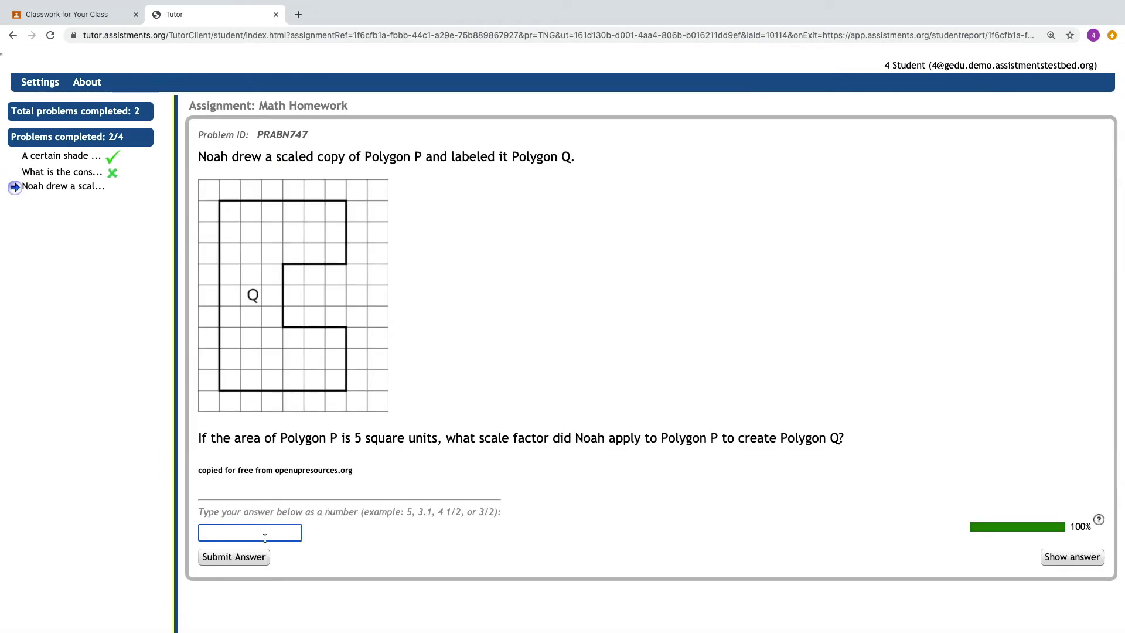
# Solve the polygon scale factor problem: after 12, 15 and 17 fail, reveal and enter 3
pyautogui.write('12')
pyautogui.press('Return')
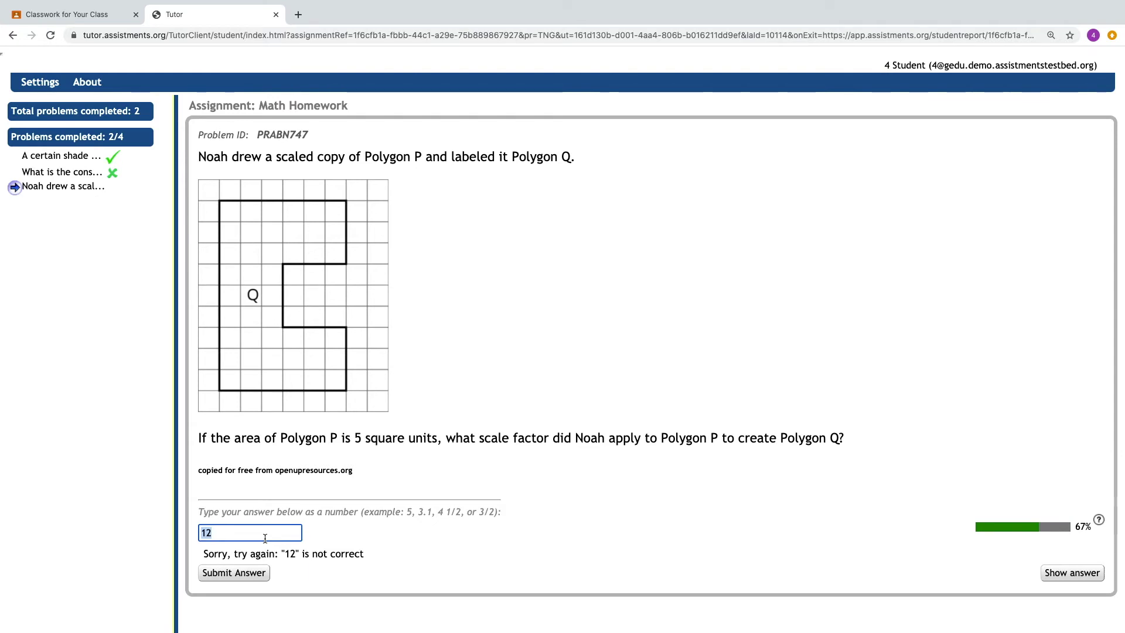
pyautogui.write('15')
pyautogui.press('Return')
pyautogui.write('17')
pyautogui.press('Return')
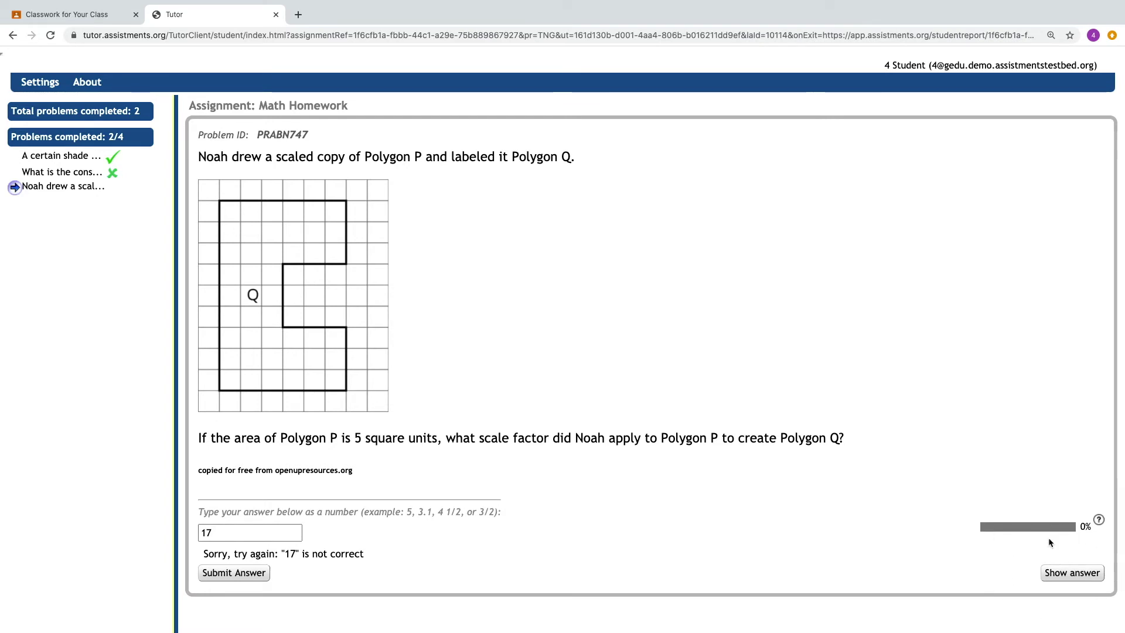
pyautogui.click(1058, 576)
pyautogui.scroll(-1, 537, 525)
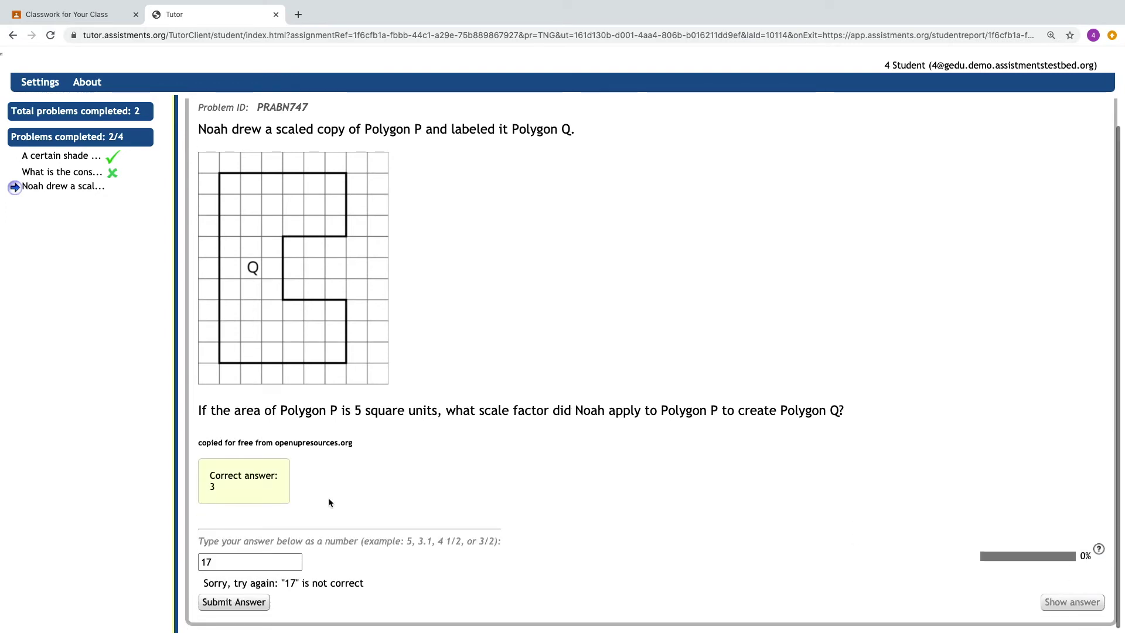
pyautogui.doubleClick(209, 562)
pyautogui.write('3')
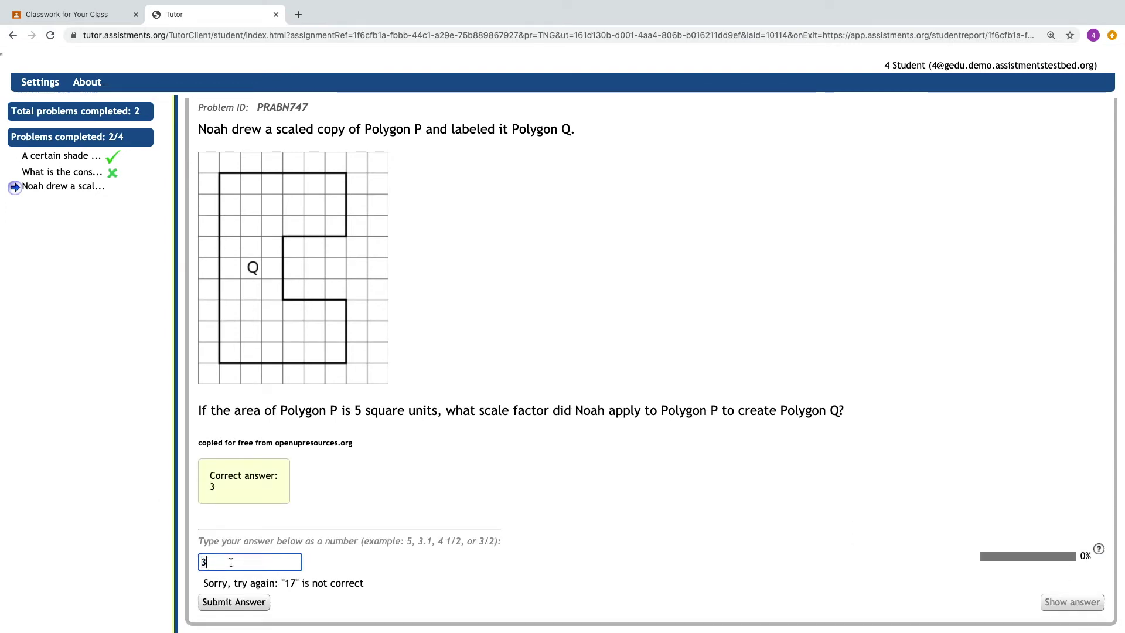
pyautogui.click(229, 603)
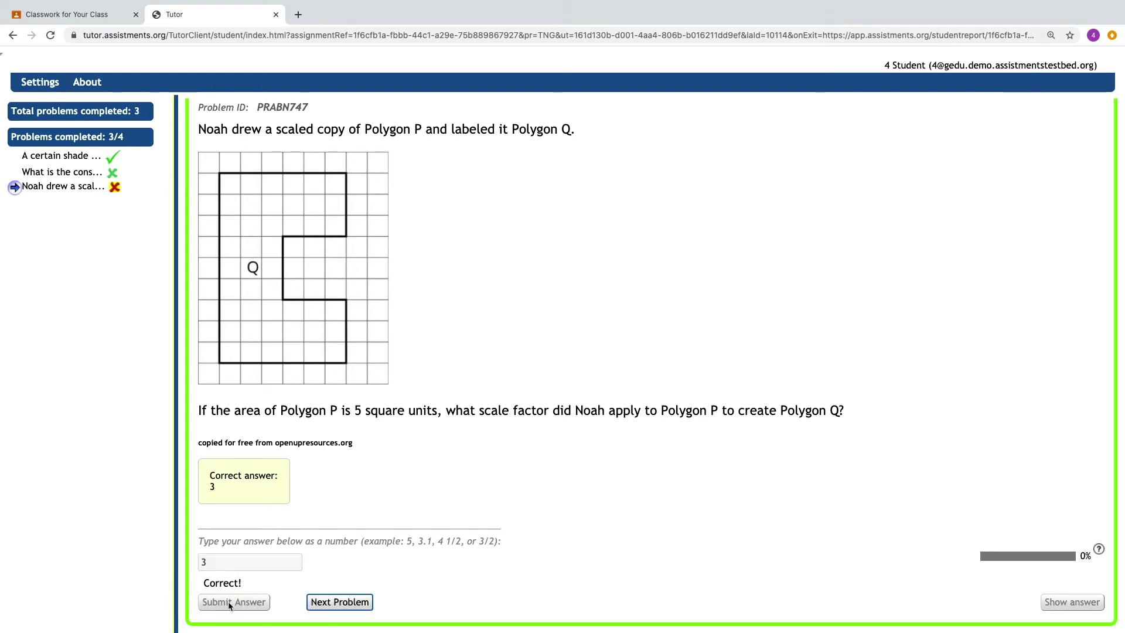
pyautogui.click(330, 599)
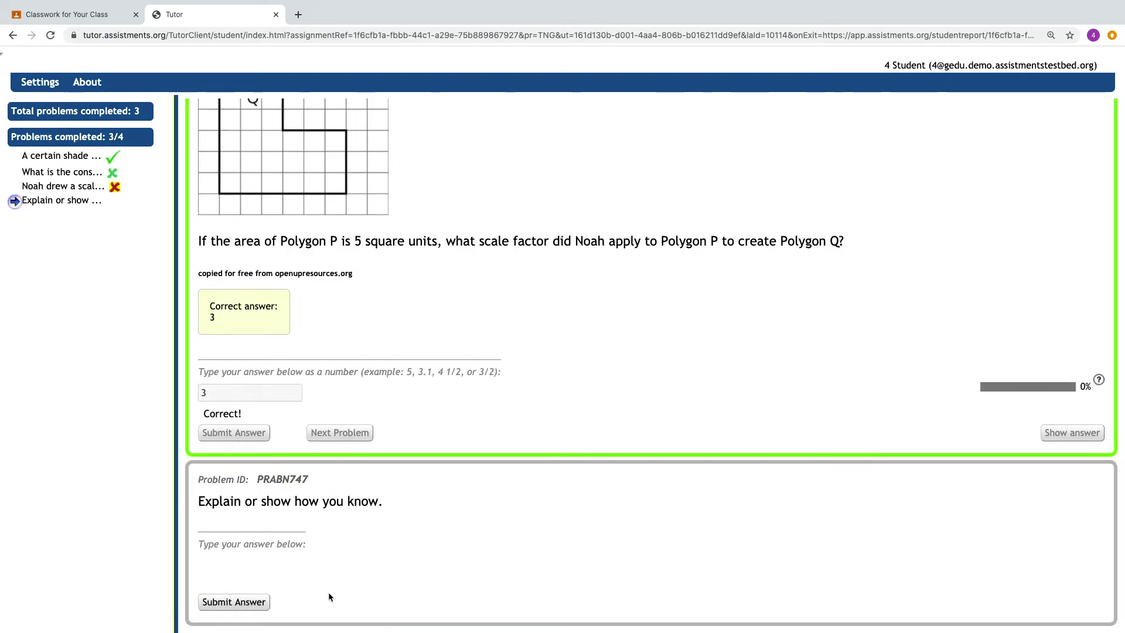
# Submit the explanation 'Type in their answer.' and finish the Math Homework assignment
pyautogui.click(351, 515)
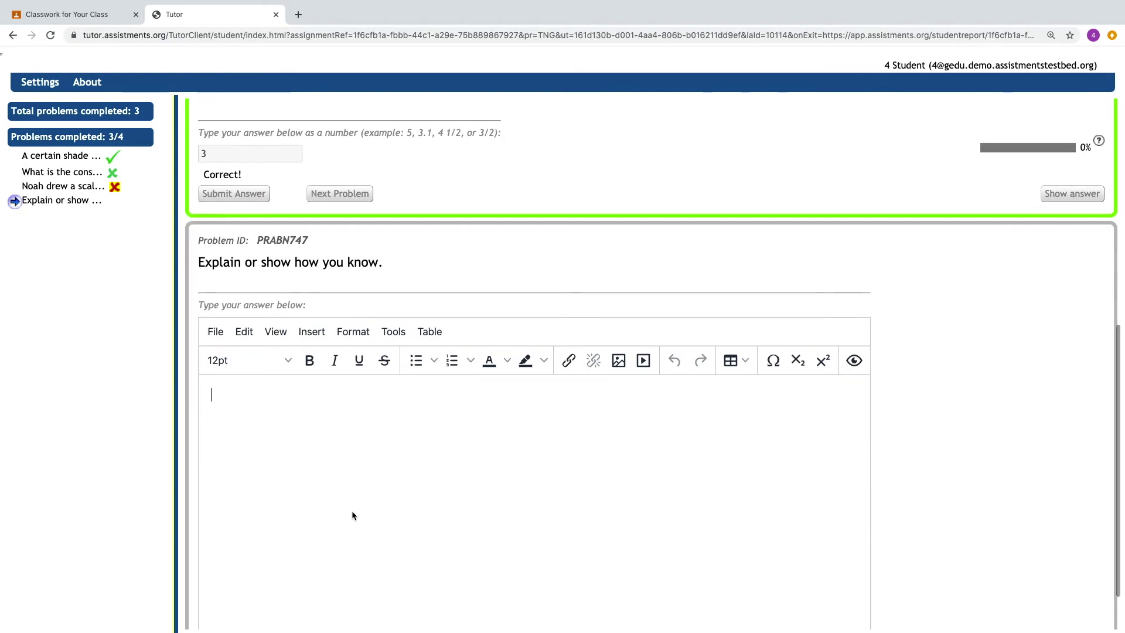
pyautogui.write('Type ')
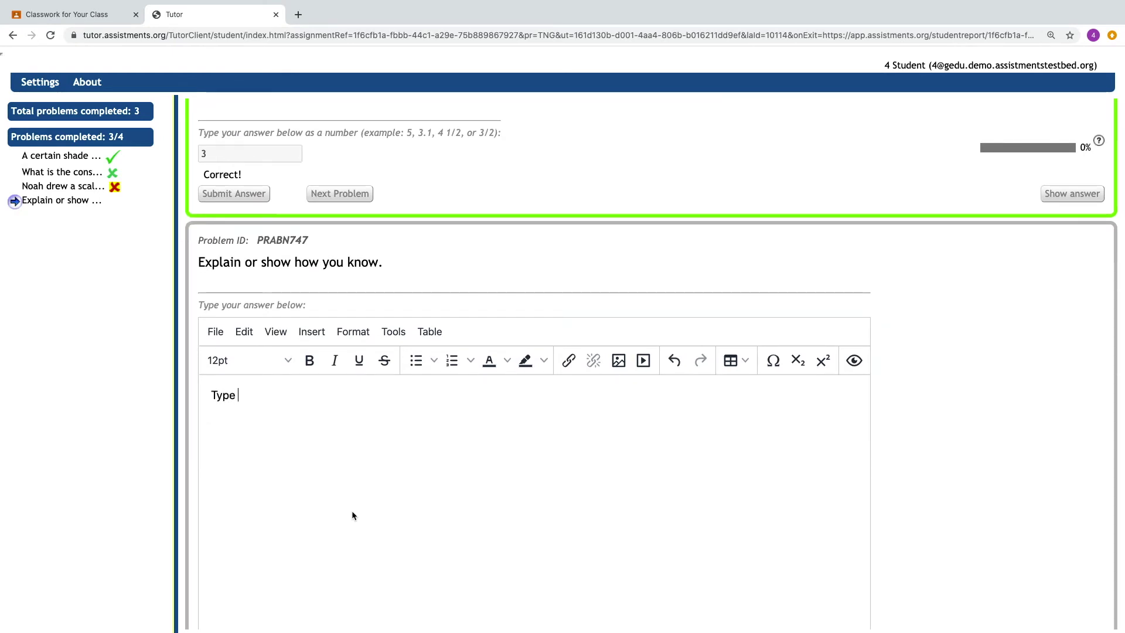
pyautogui.write('in their answer.')
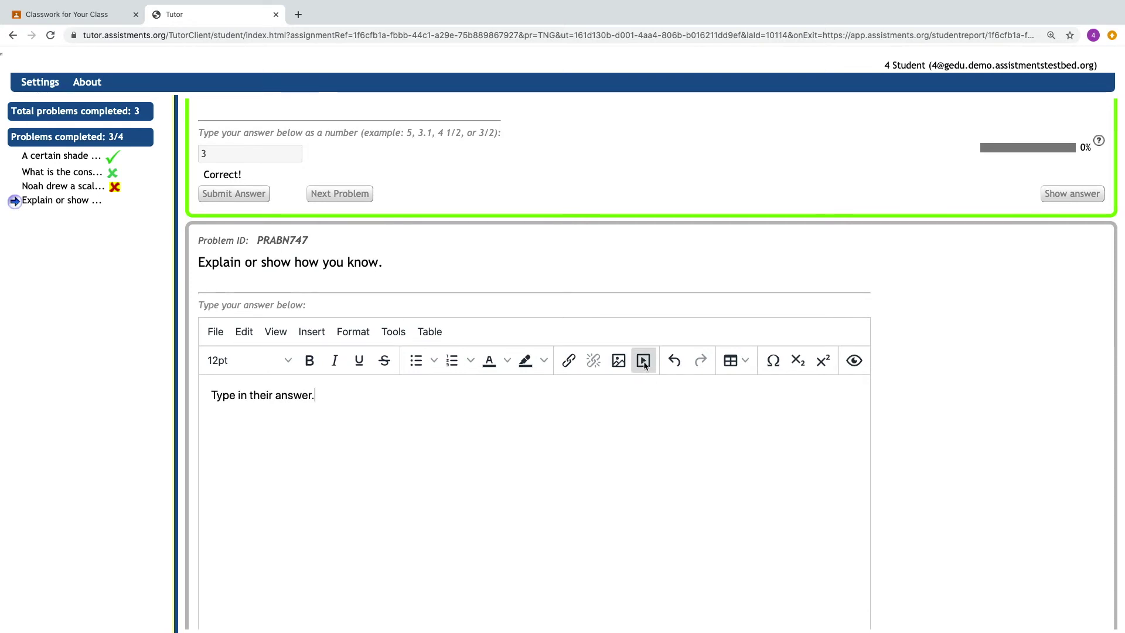
pyautogui.click(741, 361)
pyautogui.click(441, 472)
pyautogui.scroll(-2, 440, 471)
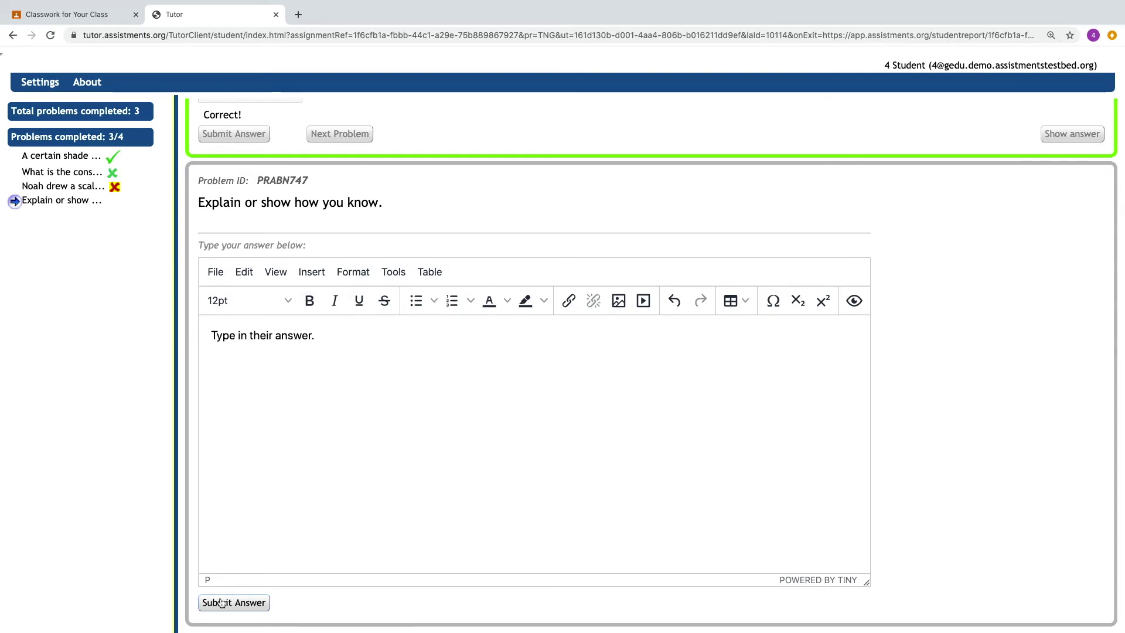
pyautogui.click(221, 603)
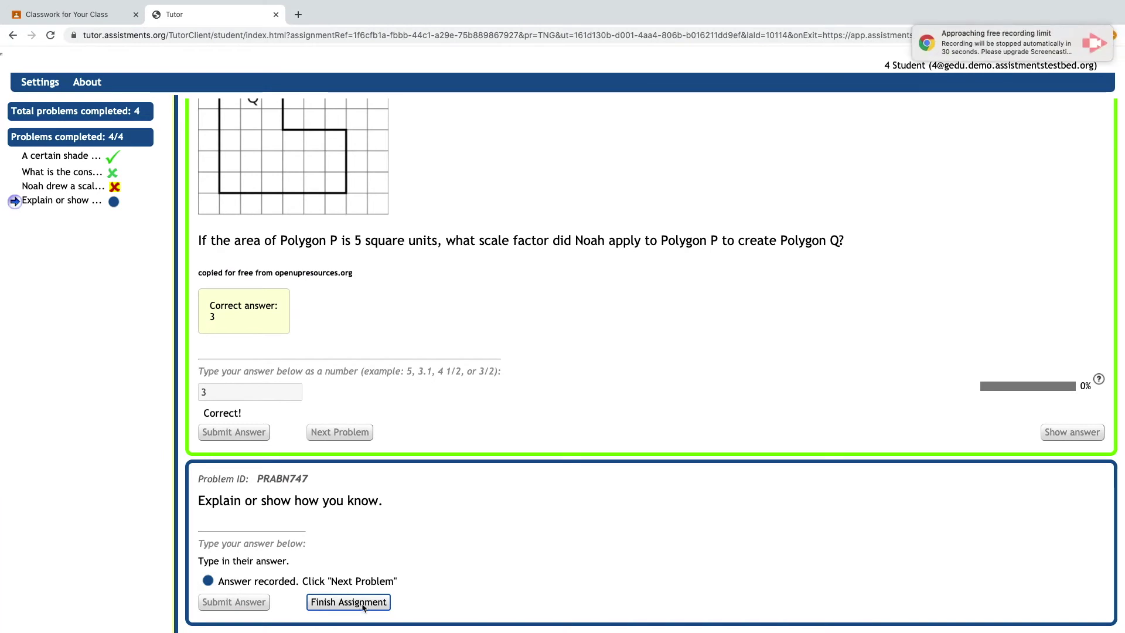
pyautogui.click(352, 602)
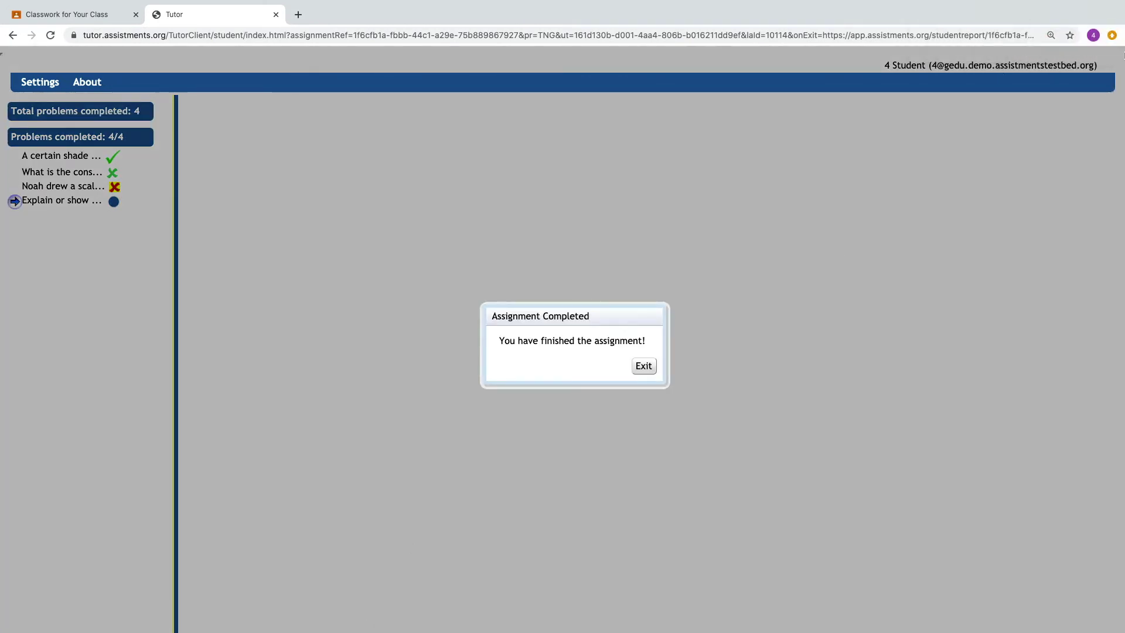
# Exit the completed Math Homework assignment
pyautogui.click(646, 367)
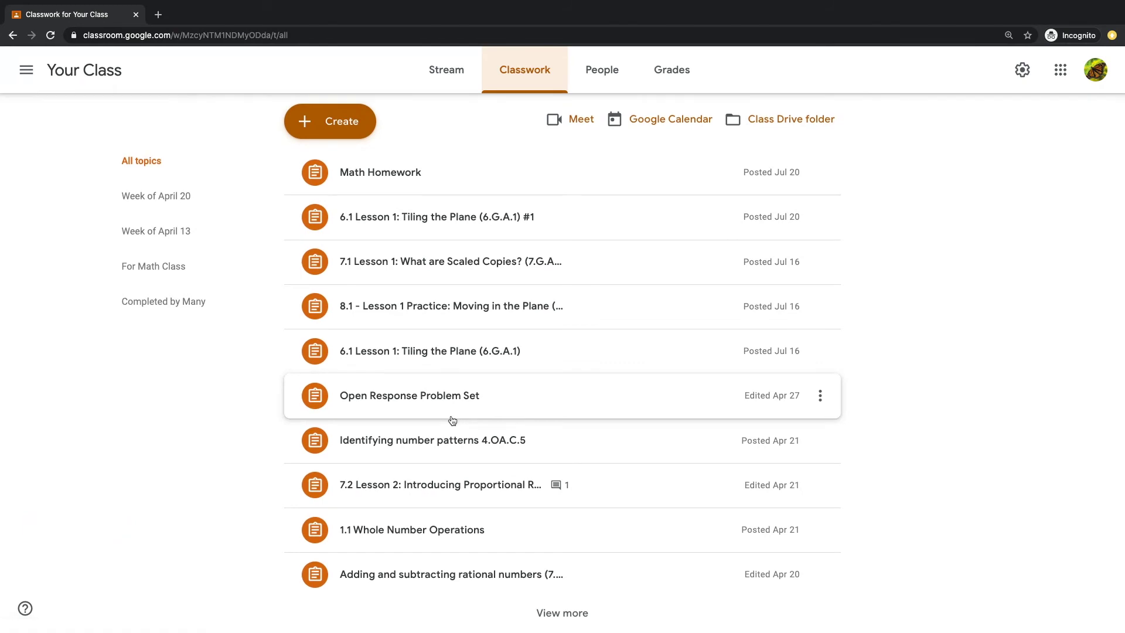
# Open the 7.2 Lesson 2 assignment under Completed by Many and its ASSISTments report
pyautogui.scroll(-10, 452, 419)
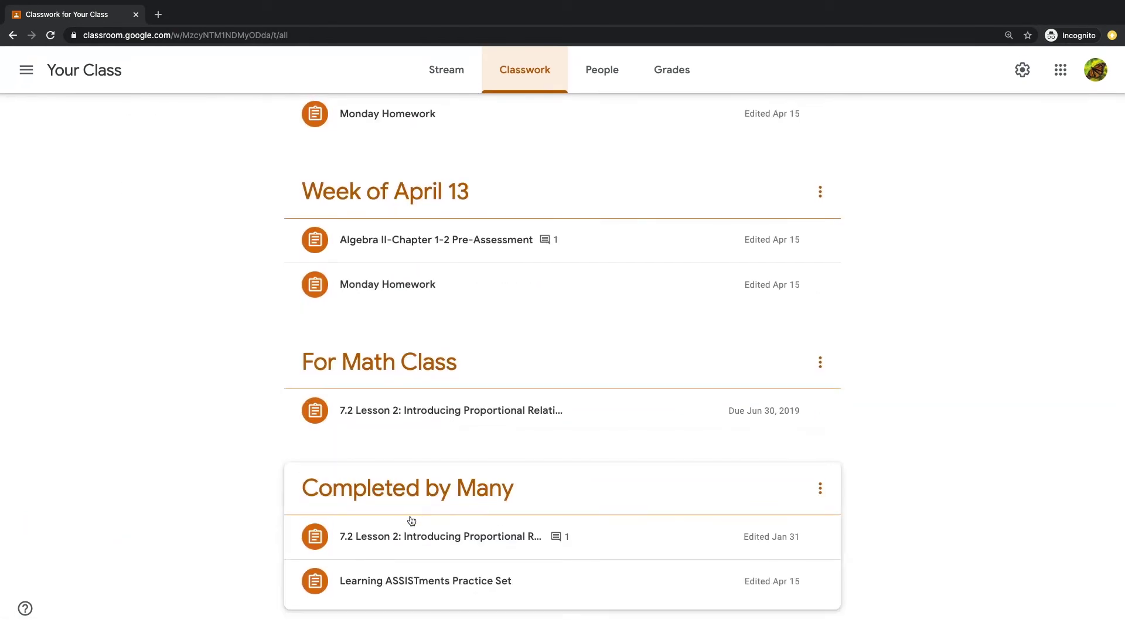
pyautogui.click(397, 540)
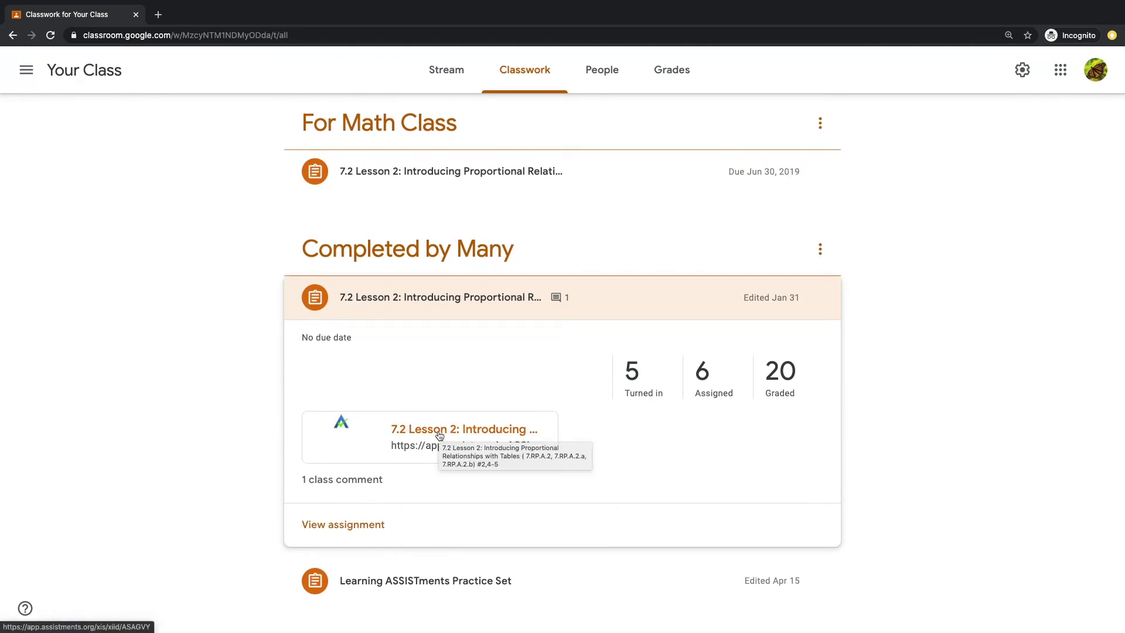
pyautogui.click(439, 435)
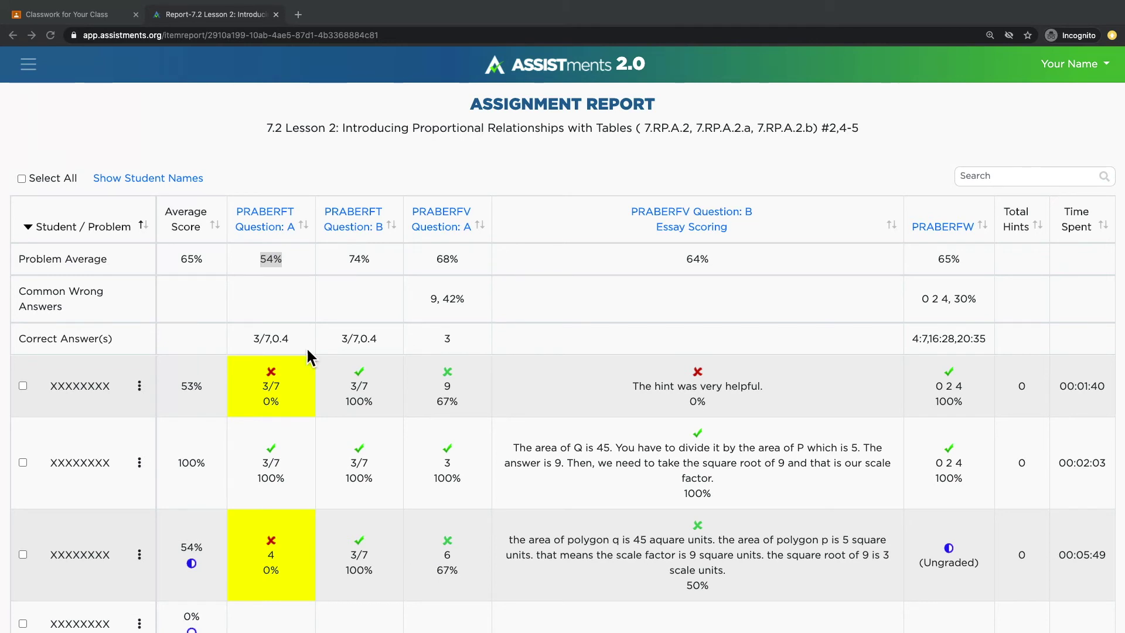
pyautogui.moveTo(180, 261); pyautogui.dragTo(205, 264)
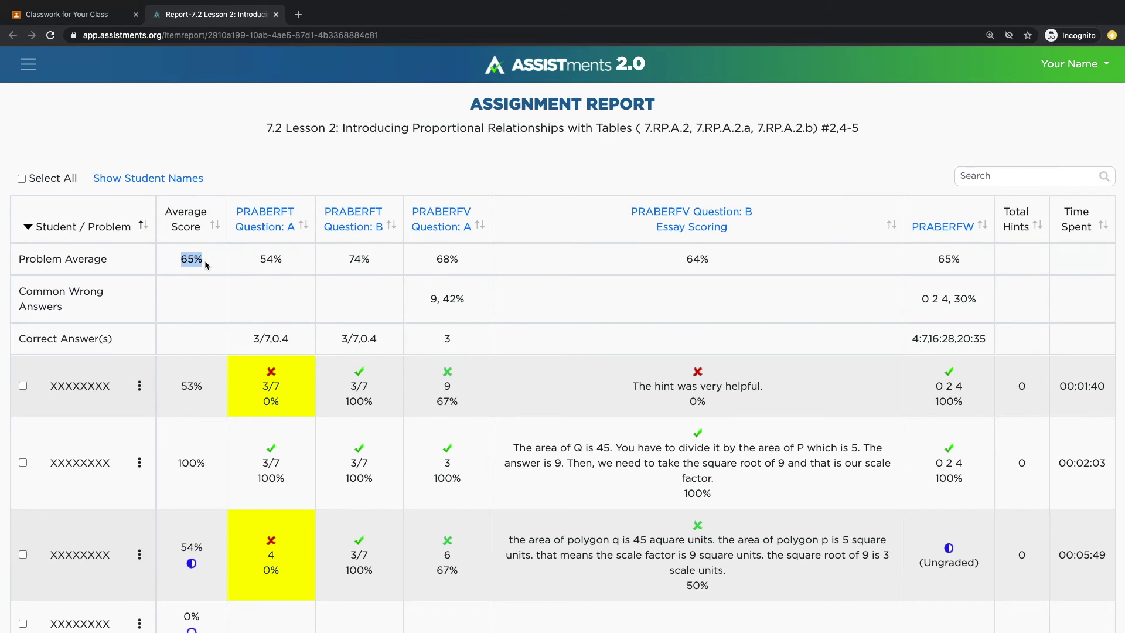
pyautogui.moveTo(243, 264); pyautogui.dragTo(944, 262)
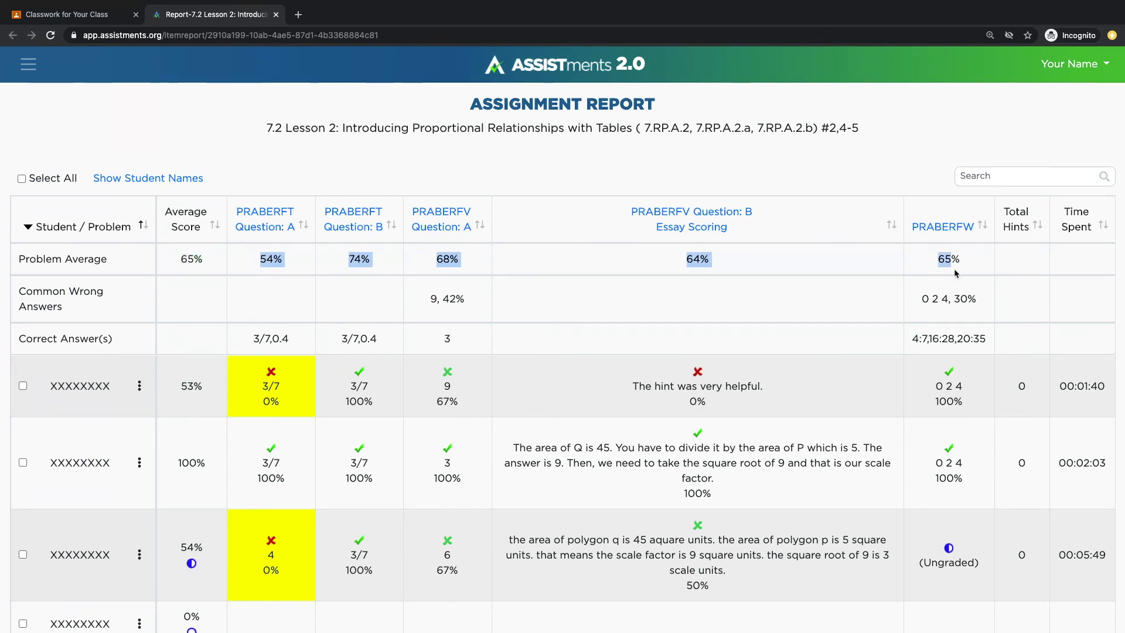
pyautogui.moveTo(170, 339); pyautogui.dragTo(951, 342)
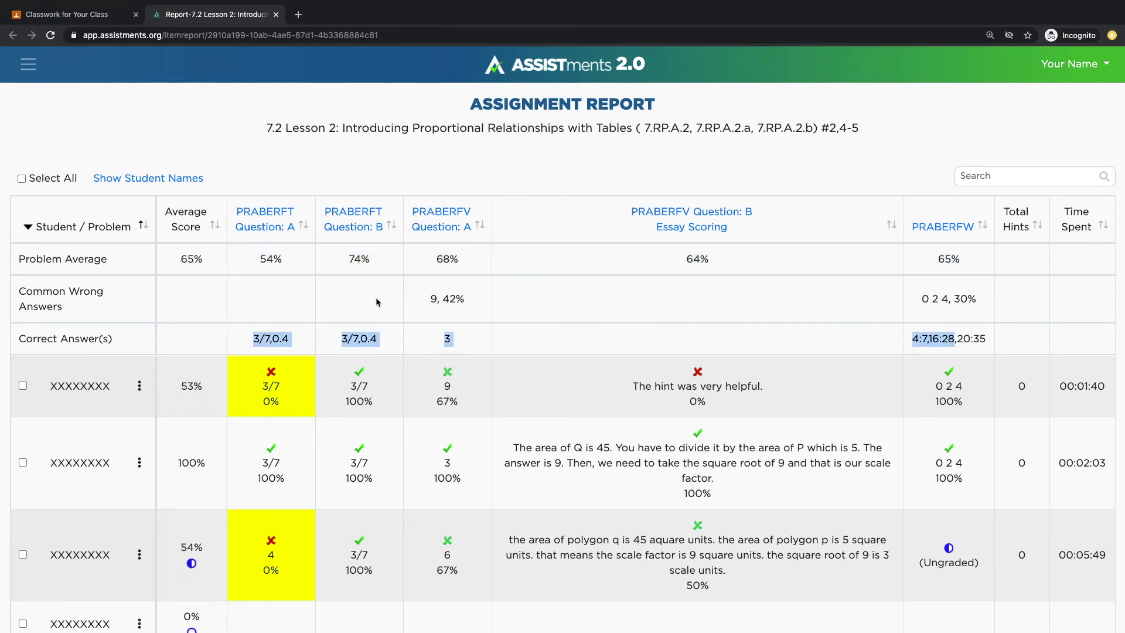
pyautogui.moveTo(419, 300); pyautogui.dragTo(582, 300)
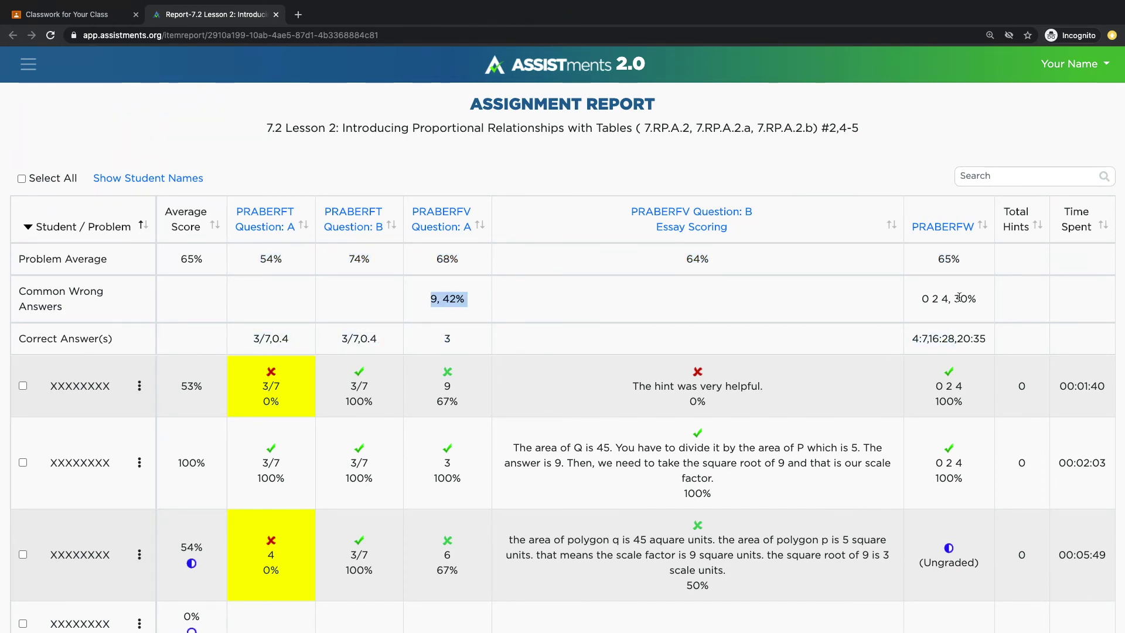
pyautogui.moveTo(959, 297); pyautogui.dragTo(1000, 304)
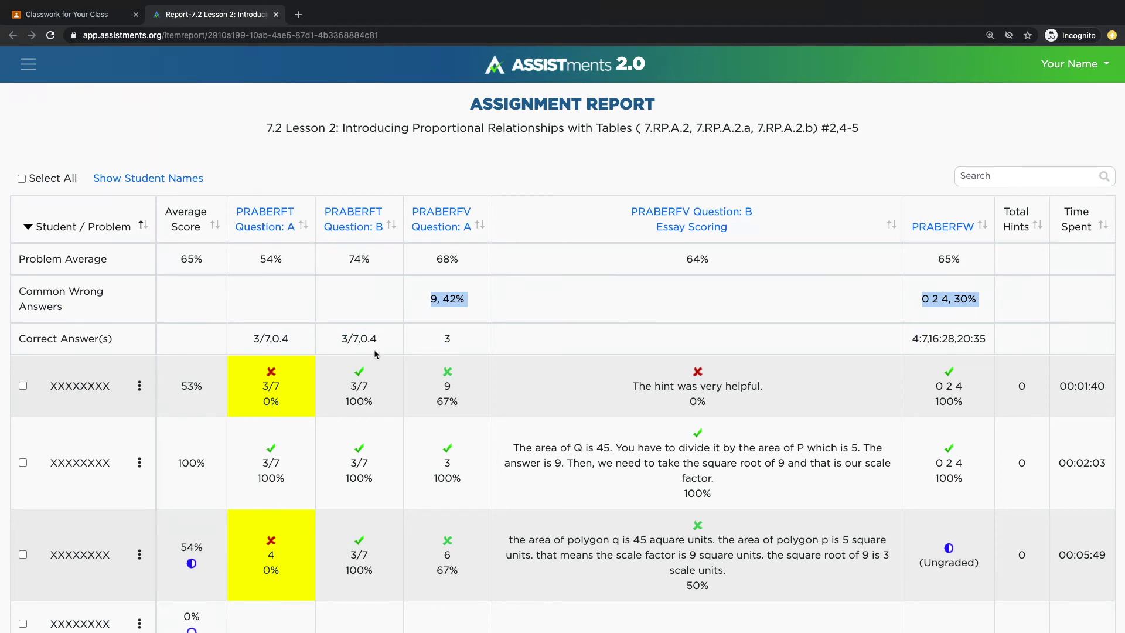
pyautogui.scroll(-1, 358, 439)
pyautogui.scroll(-2, 358, 440)
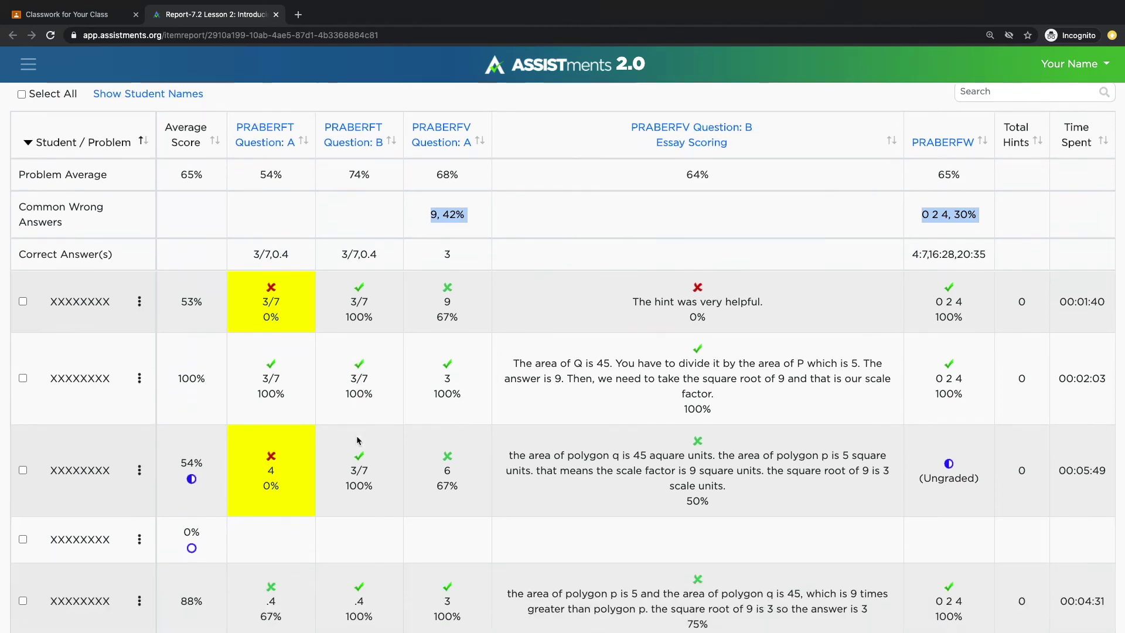
pyautogui.scroll(-2, 226, 497)
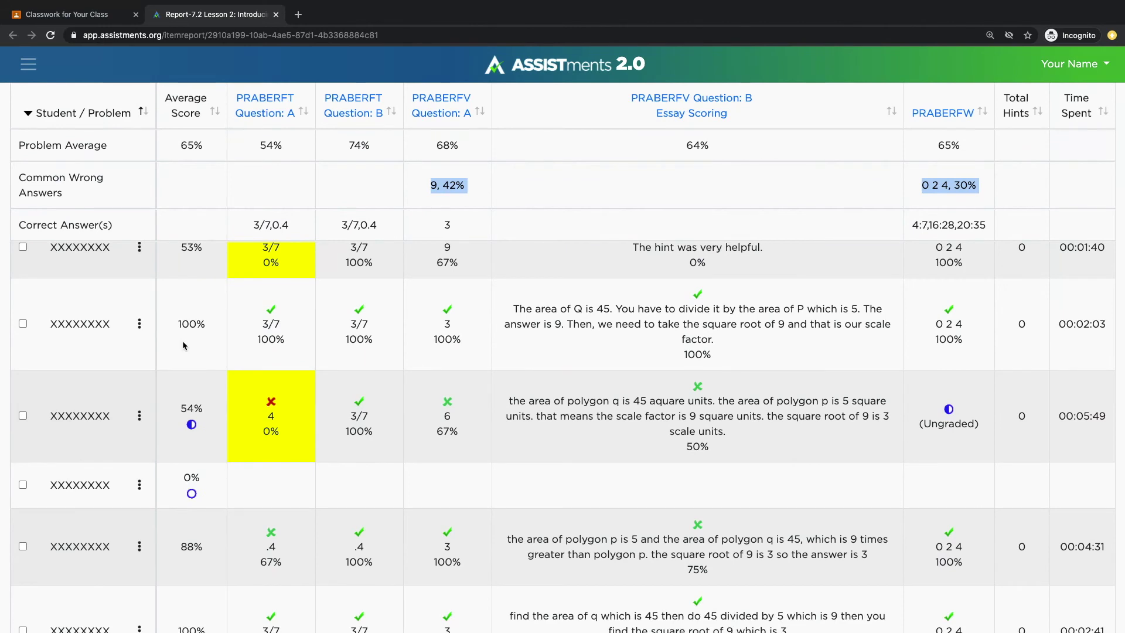
pyautogui.scroll(2, 173, 316)
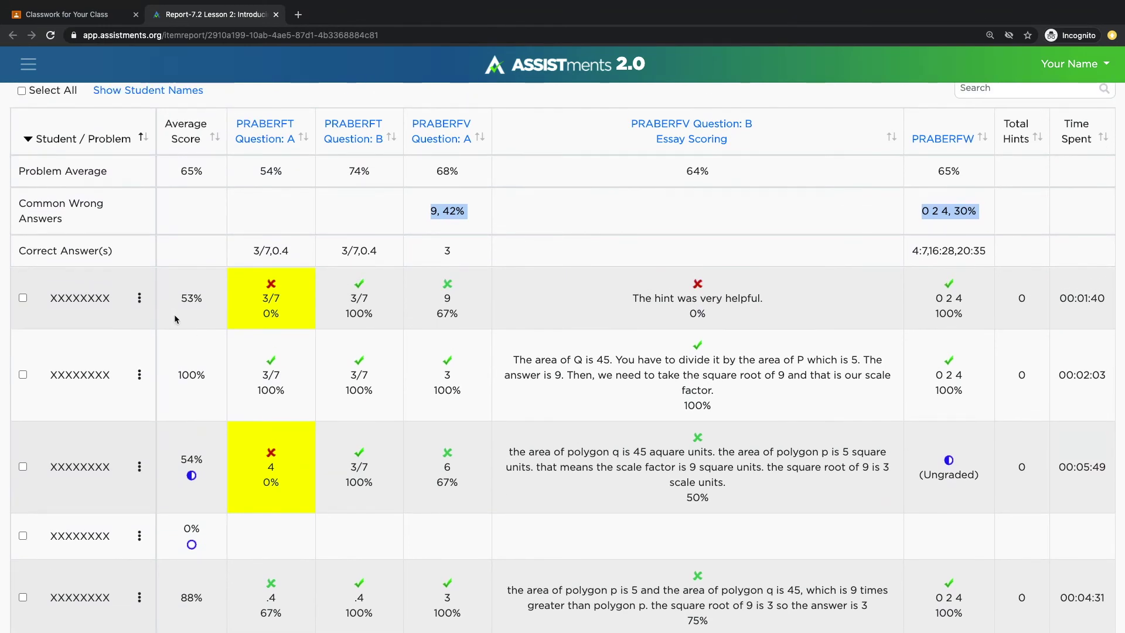
pyautogui.moveTo(180, 298); pyautogui.dragTo(211, 303)
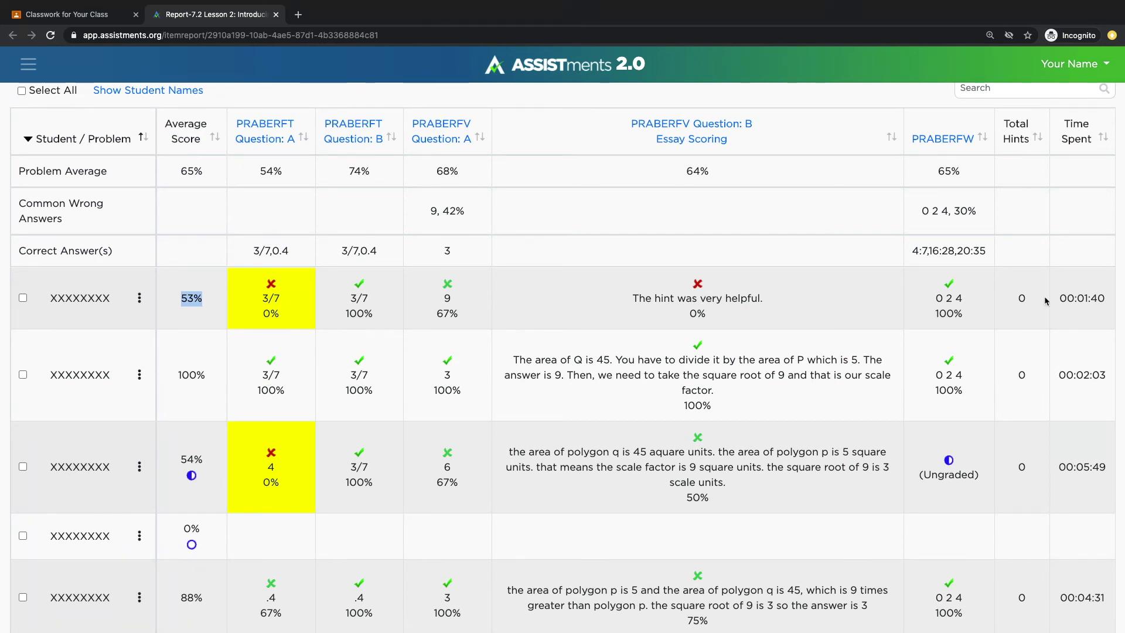
pyautogui.click(1081, 300)
pyautogui.tripleClick(1081, 299)
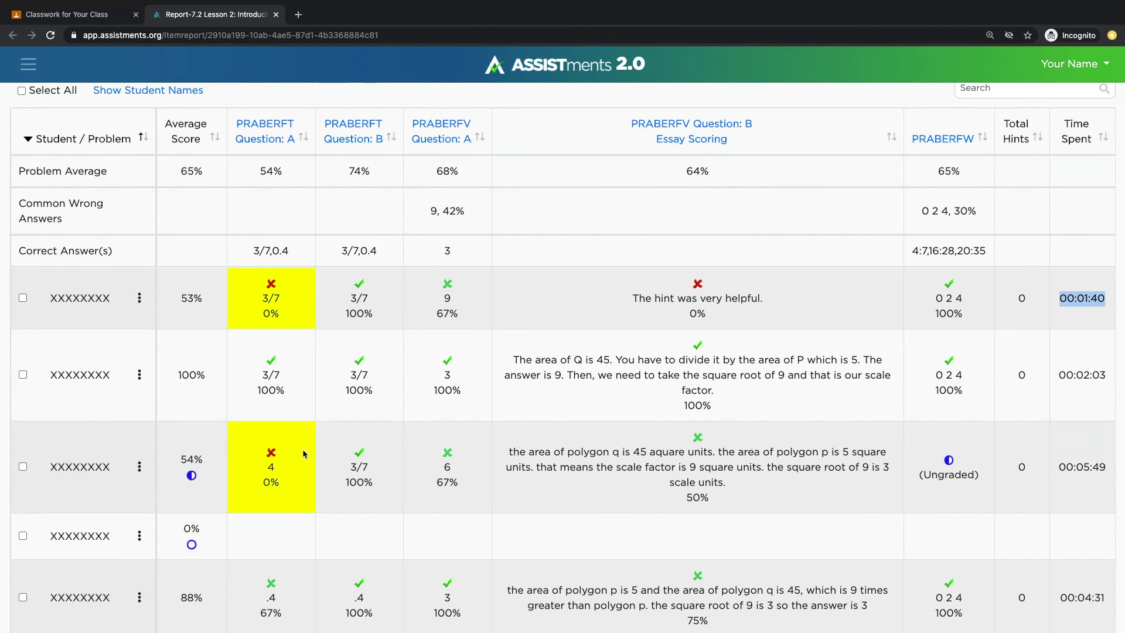
pyautogui.scroll(-1, 303, 448)
pyautogui.scroll(2, 302, 448)
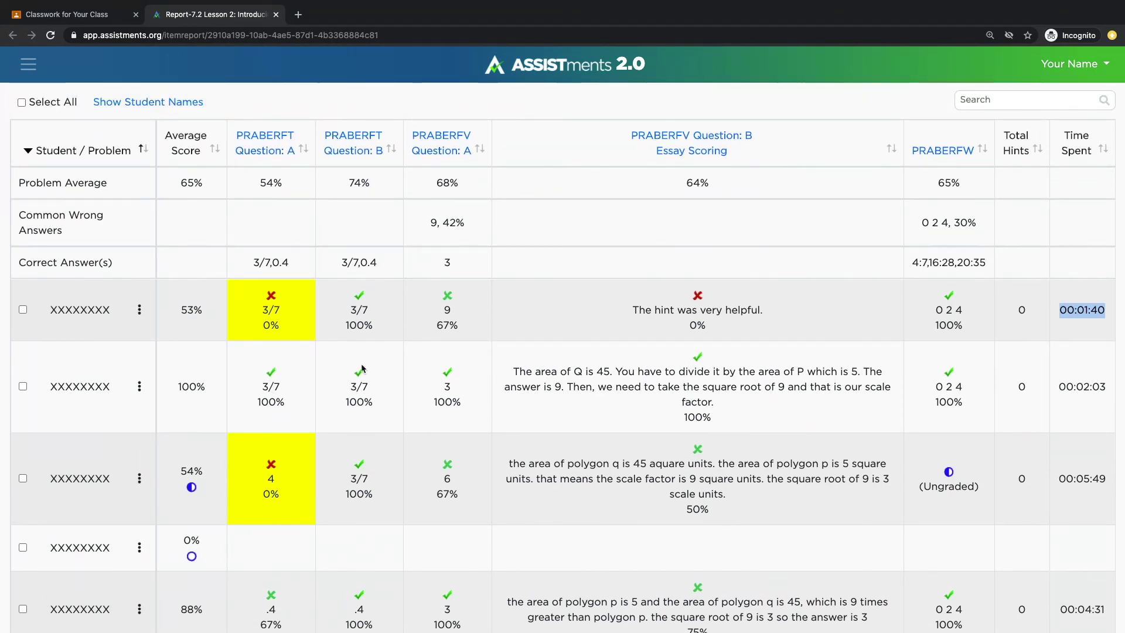
pyautogui.moveTo(258, 189); pyautogui.dragTo(290, 182)
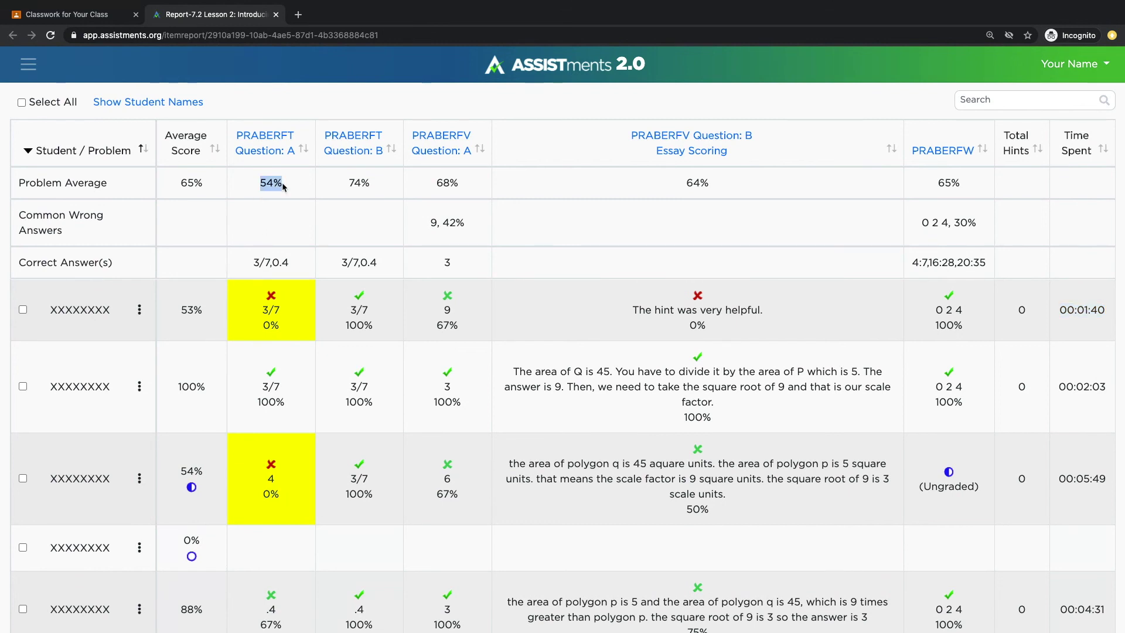
pyautogui.moveTo(424, 181); pyautogui.dragTo(460, 183)
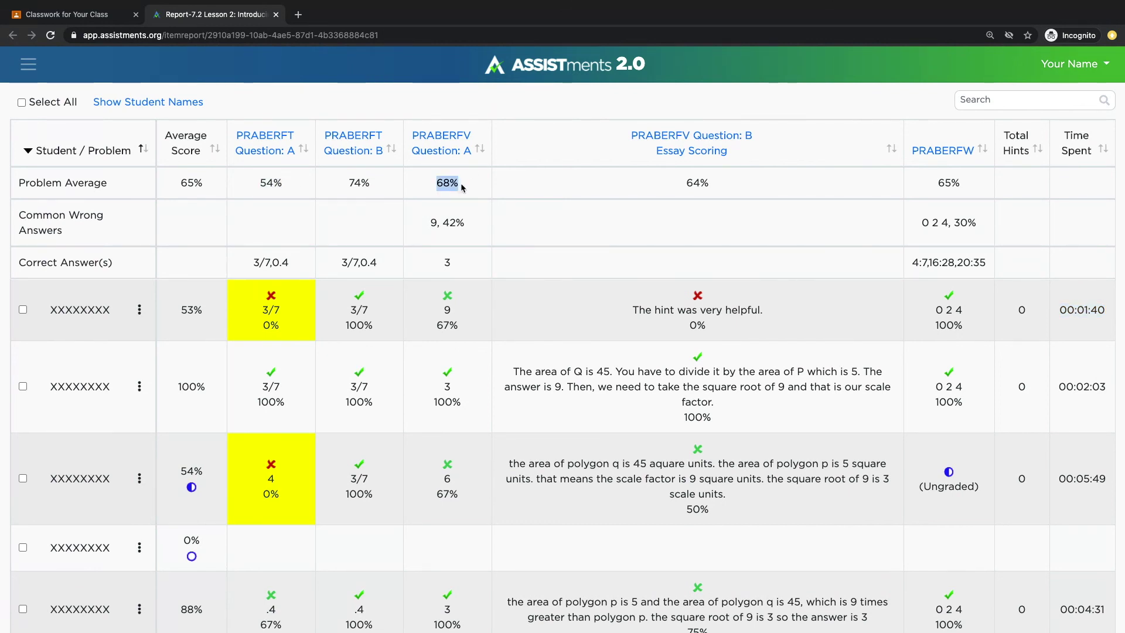
pyautogui.click(215, 150)
# Sort students by Average Score descending and scroll from the 100% rows to the 0% rows
pyautogui.click(215, 150)
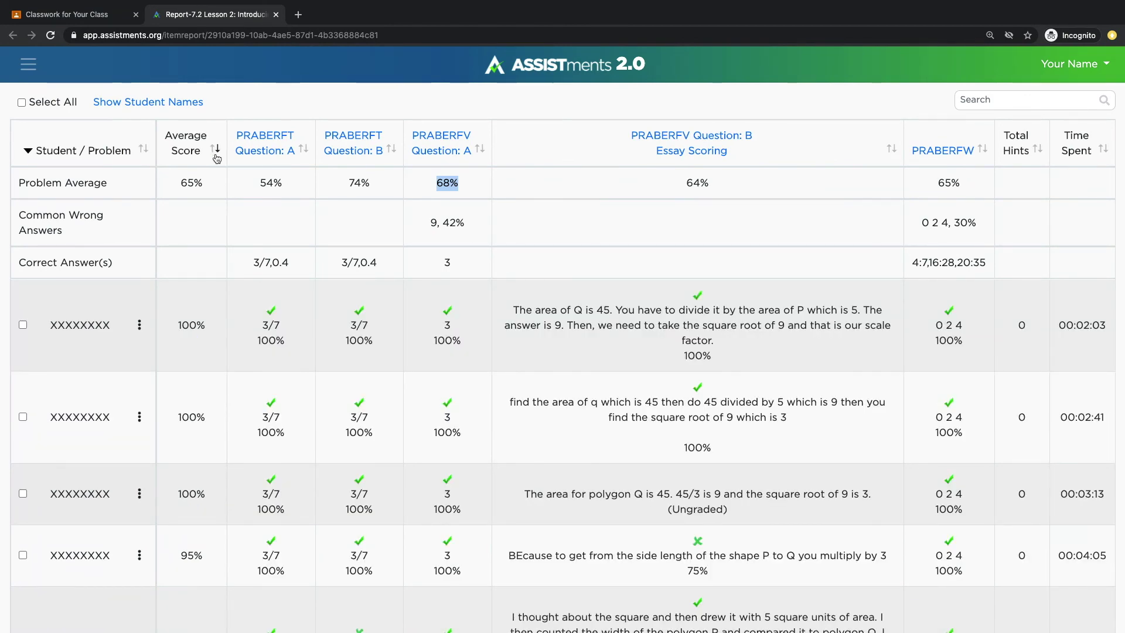
pyautogui.scroll(-3, 222, 281)
pyautogui.scroll(5, 223, 361)
pyautogui.scroll(-2, 223, 360)
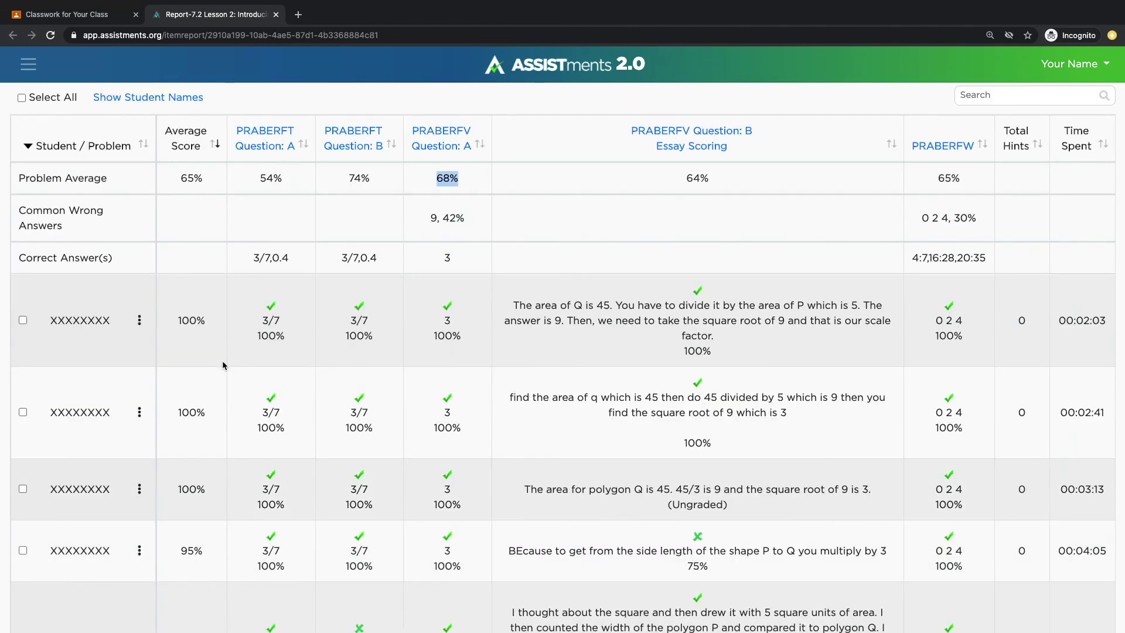
pyautogui.scroll(-10, 223, 362)
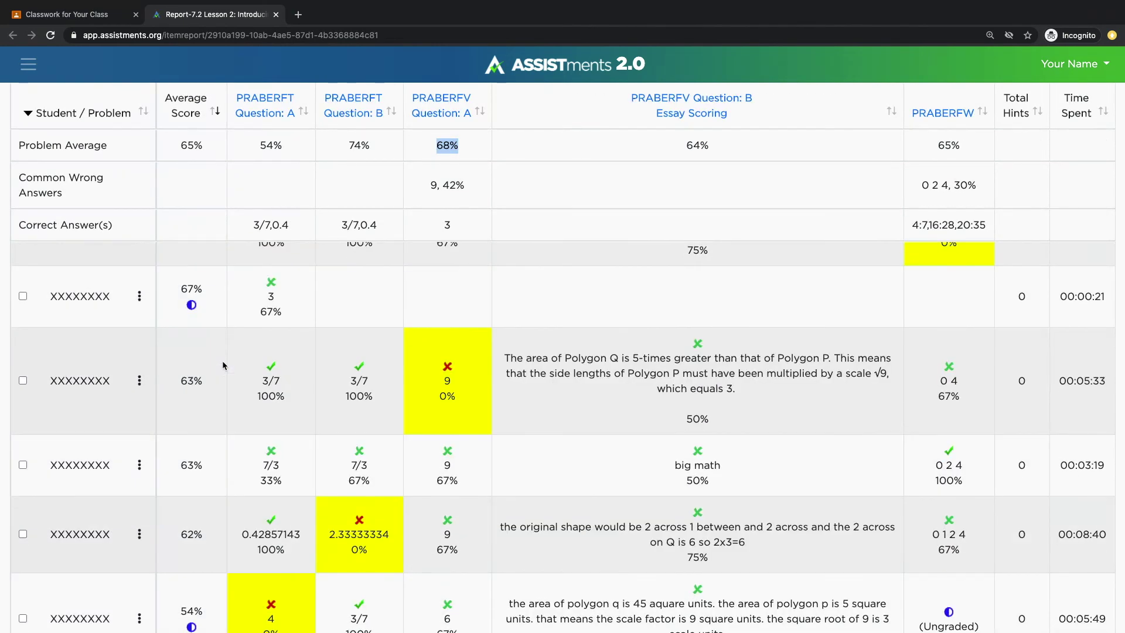
pyautogui.scroll(-2, 222, 362)
pyautogui.scroll(-3, 293, 534)
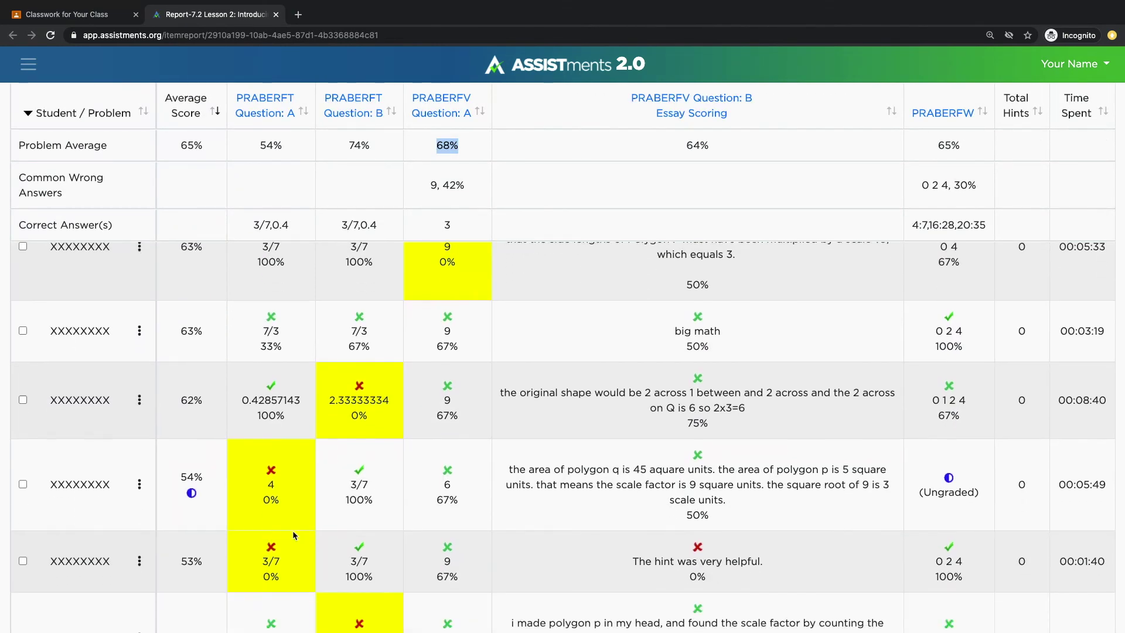
pyautogui.scroll(-4, 355, 531)
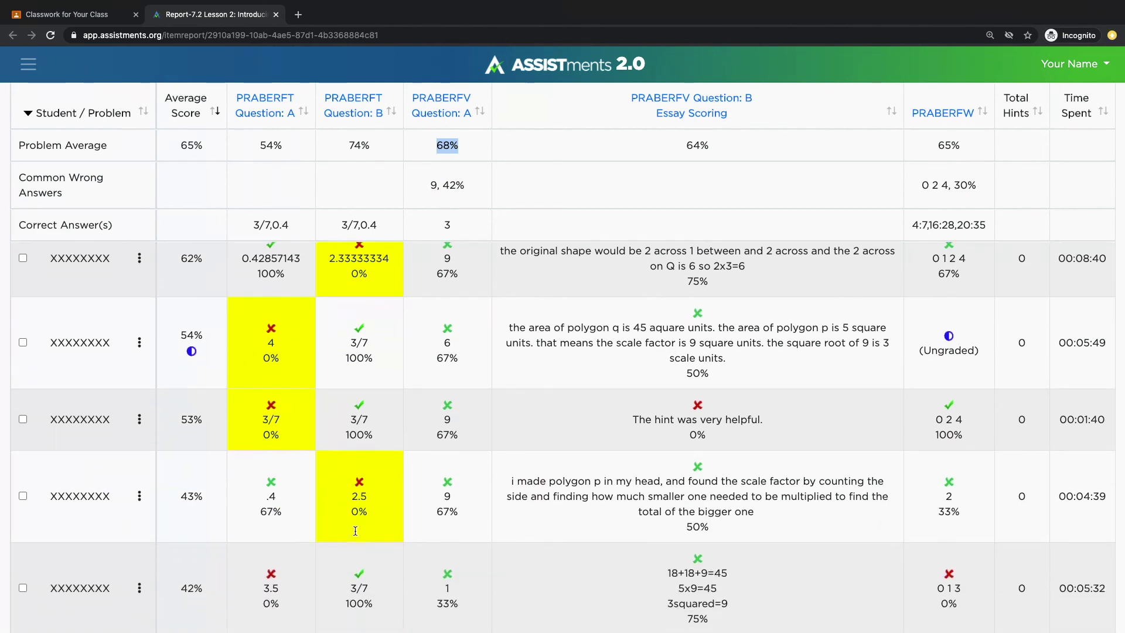
pyautogui.scroll(-4, 355, 533)
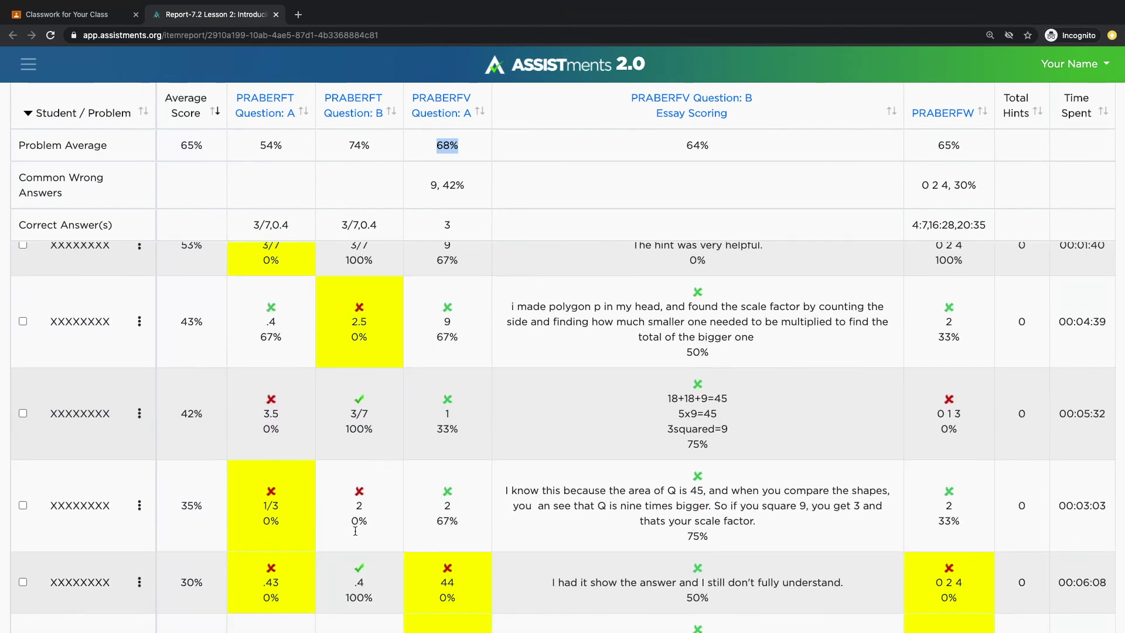
pyautogui.scroll(-1, 355, 534)
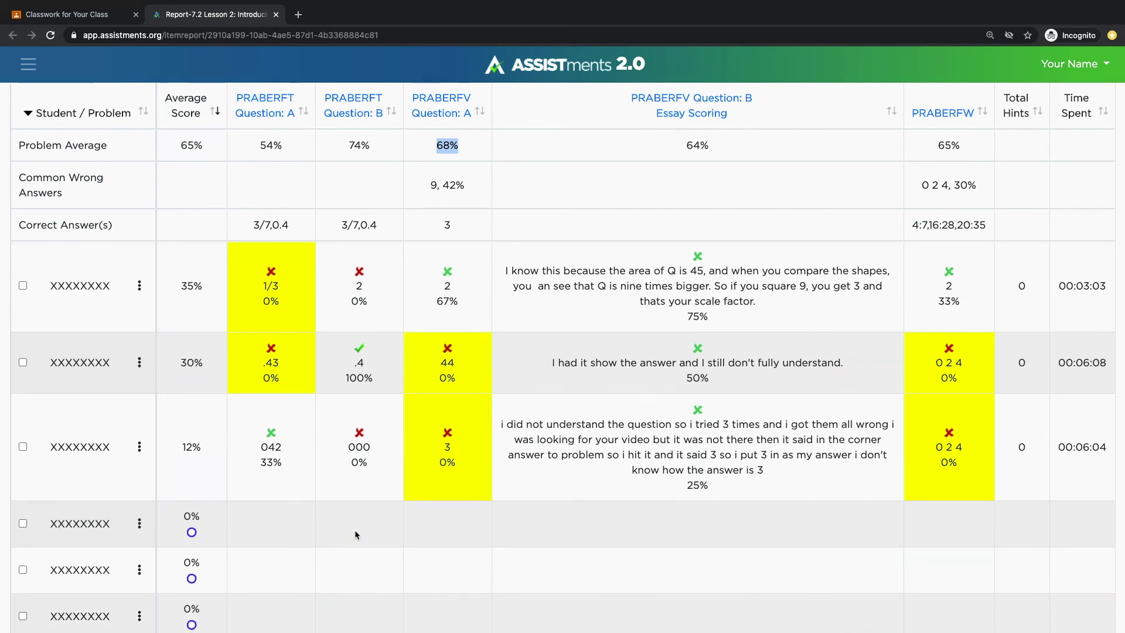
pyautogui.scroll(-2, 355, 535)
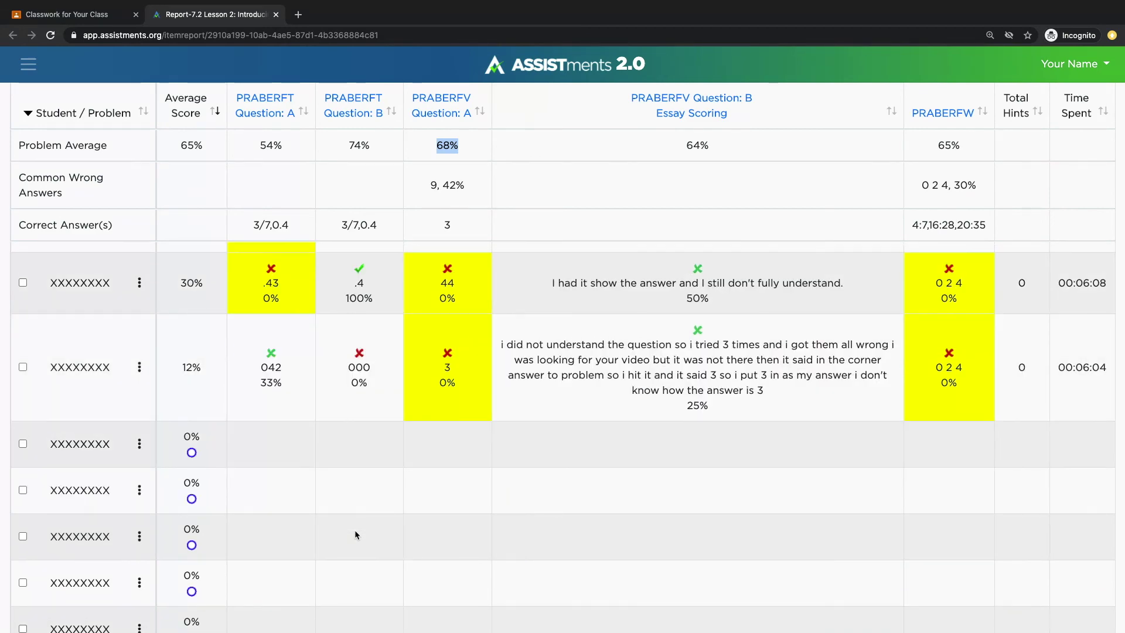